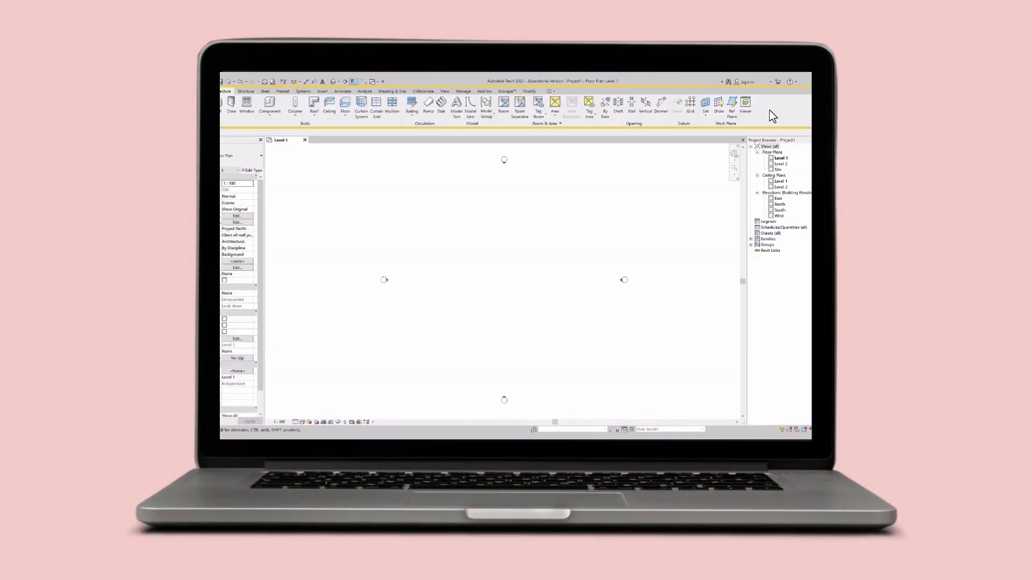
# Show the full ribbon with all tool panels while viewing sheet A001 - Title Sheet.
pyautogui.click(554, 92)
pyautogui.click(520, 283)
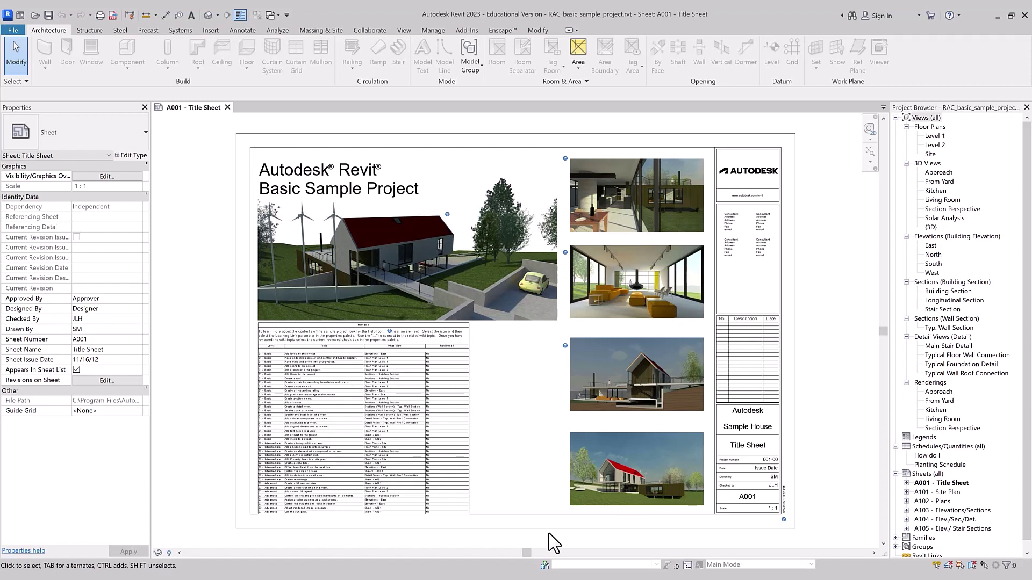
# In Options > User Interface, turn off Steel, Structural analysis, Mechanical, Electrical and Piping tools.
pyautogui.click(13, 30)
pyautogui.click(167, 298)
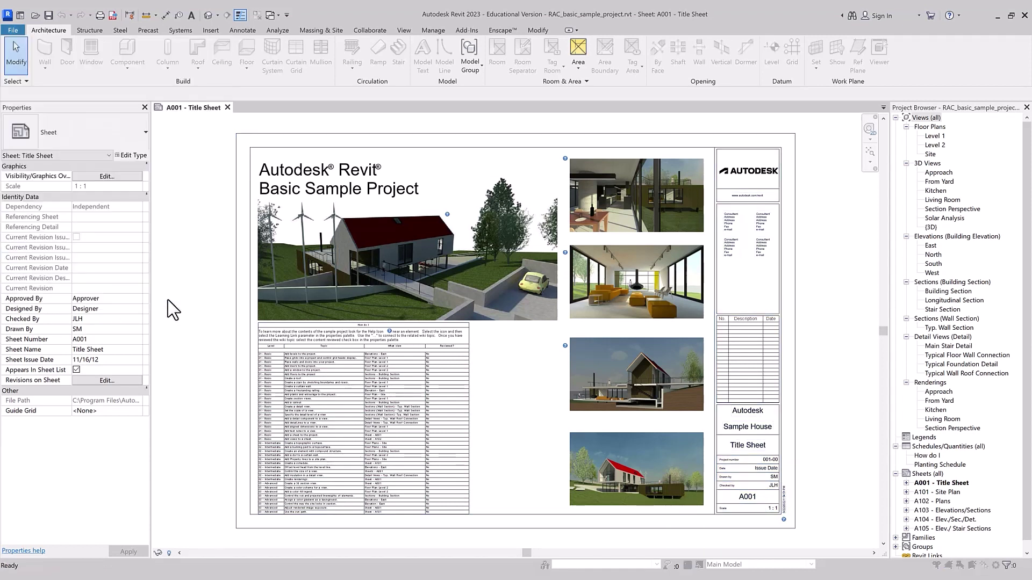
pyautogui.click(379, 146)
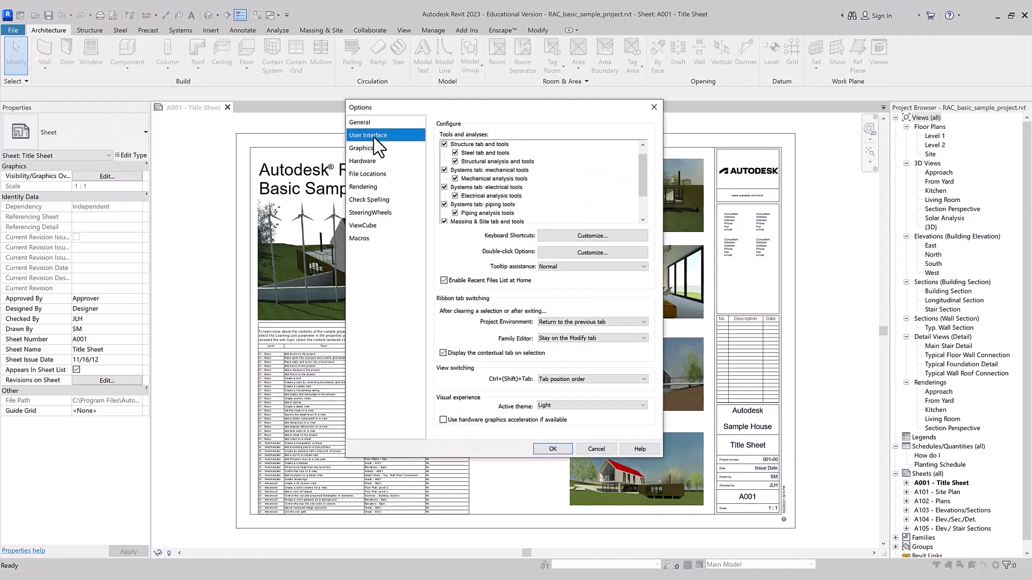
pyautogui.scroll(1, 484, 183)
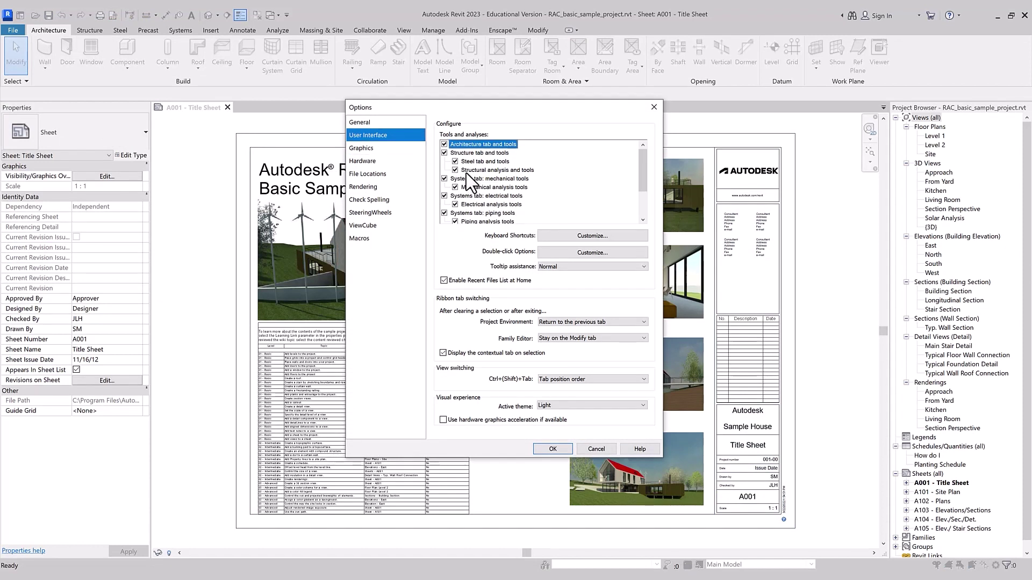
pyautogui.click(454, 161)
pyautogui.click(455, 187)
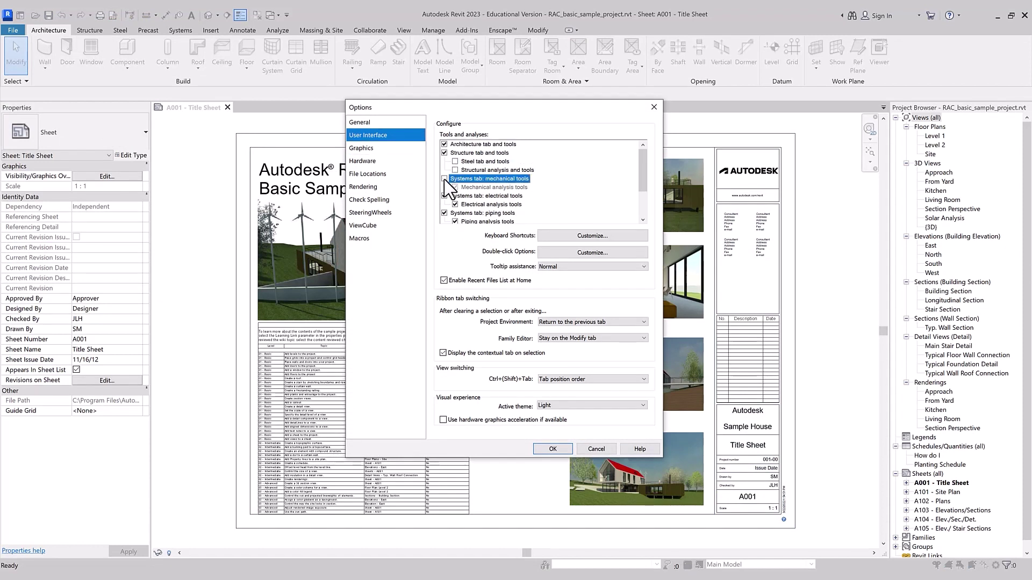
pyautogui.click(444, 179)
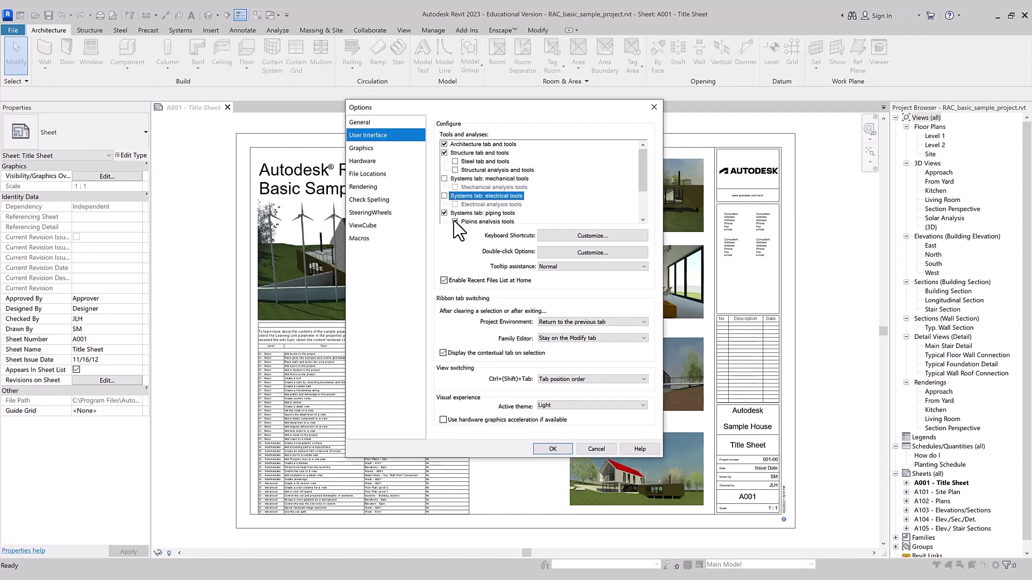
pyautogui.scroll(-2, 457, 198)
pyautogui.click(456, 205)
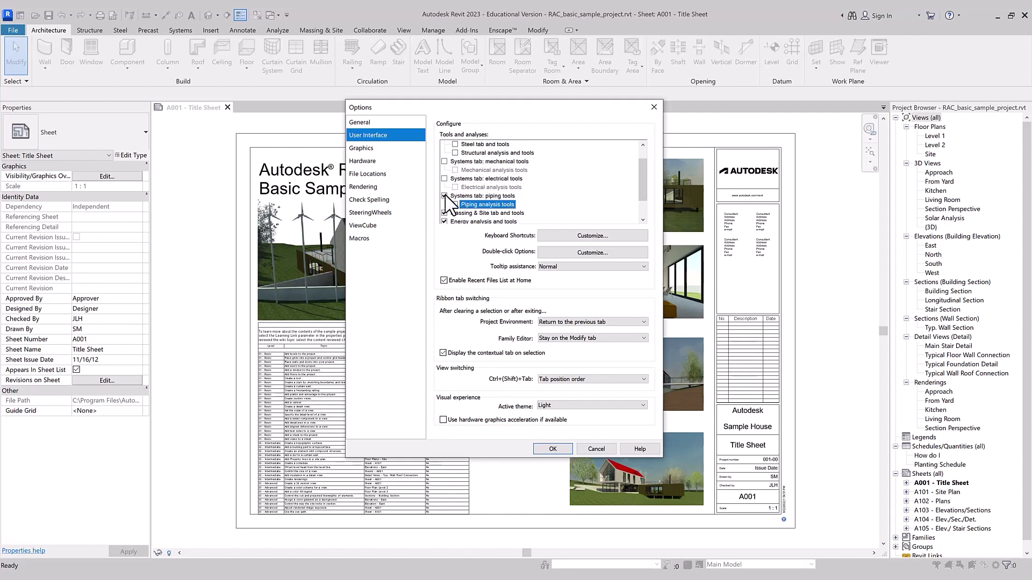
pyautogui.scroll(2, 451, 199)
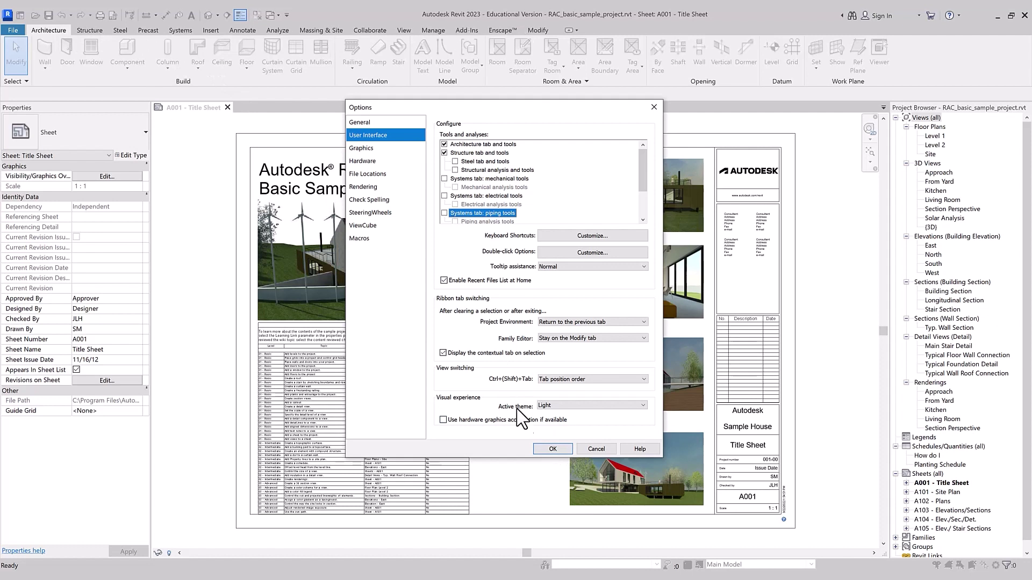
pyautogui.click(570, 450)
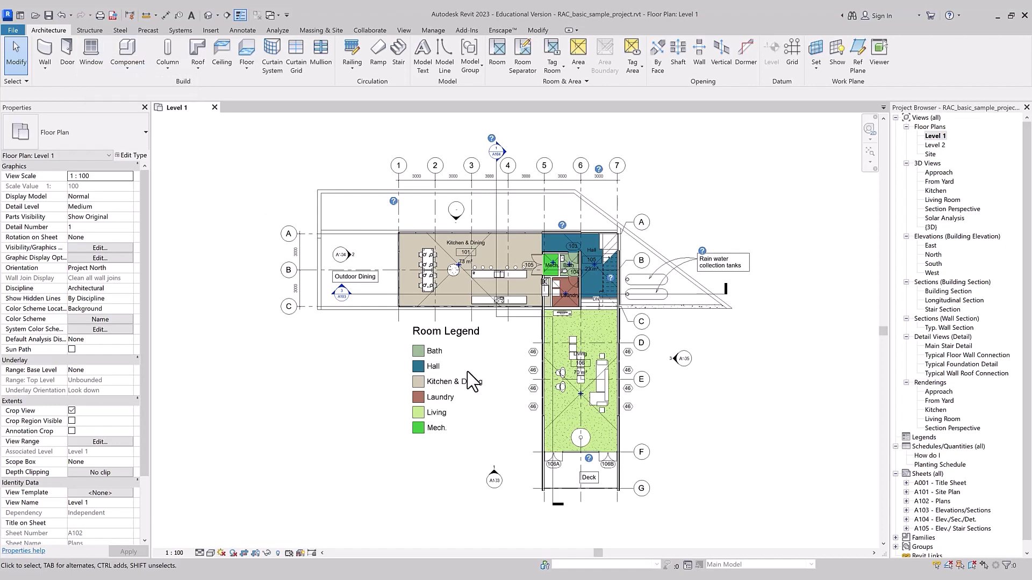
pyautogui.scroll(2, 446, 321)
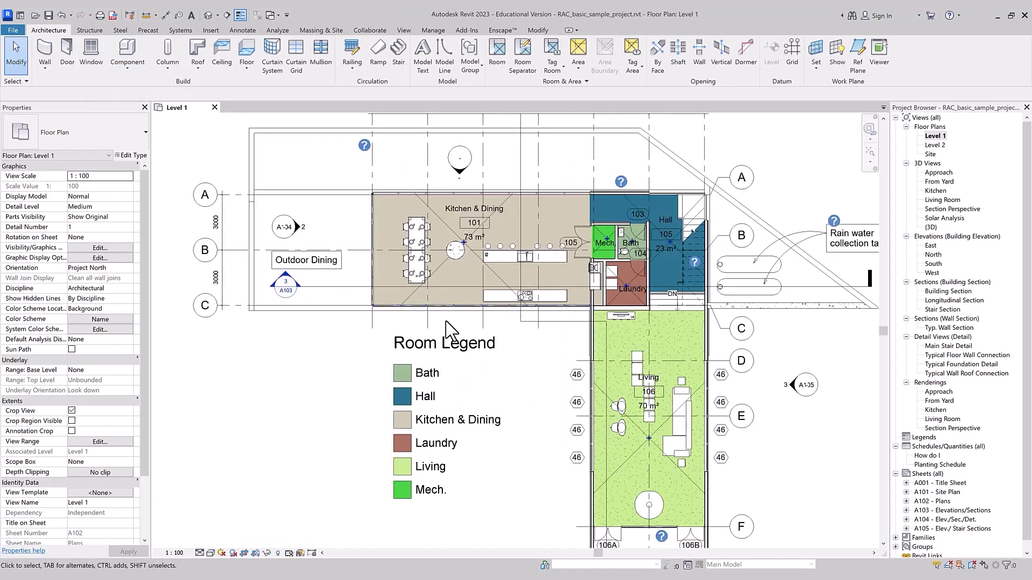
pyautogui.press('w')
pyautogui.press('a')
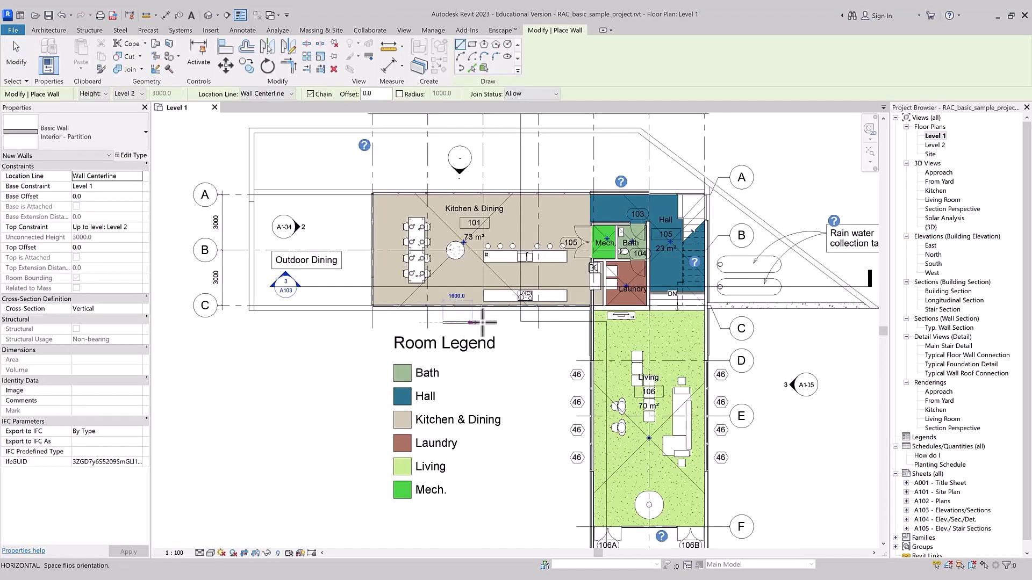
pyautogui.press('Escape')
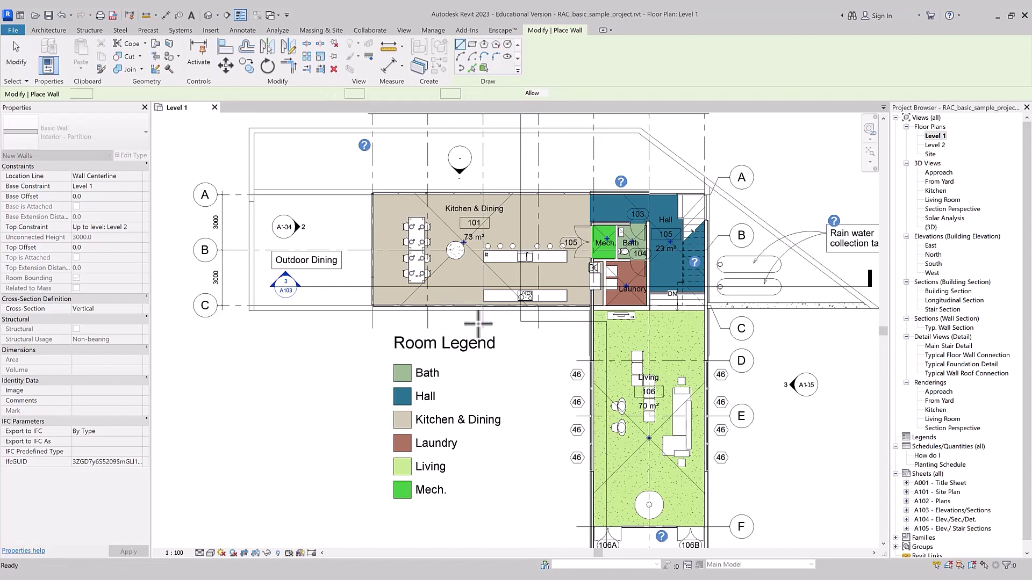
pyautogui.press('Escape')
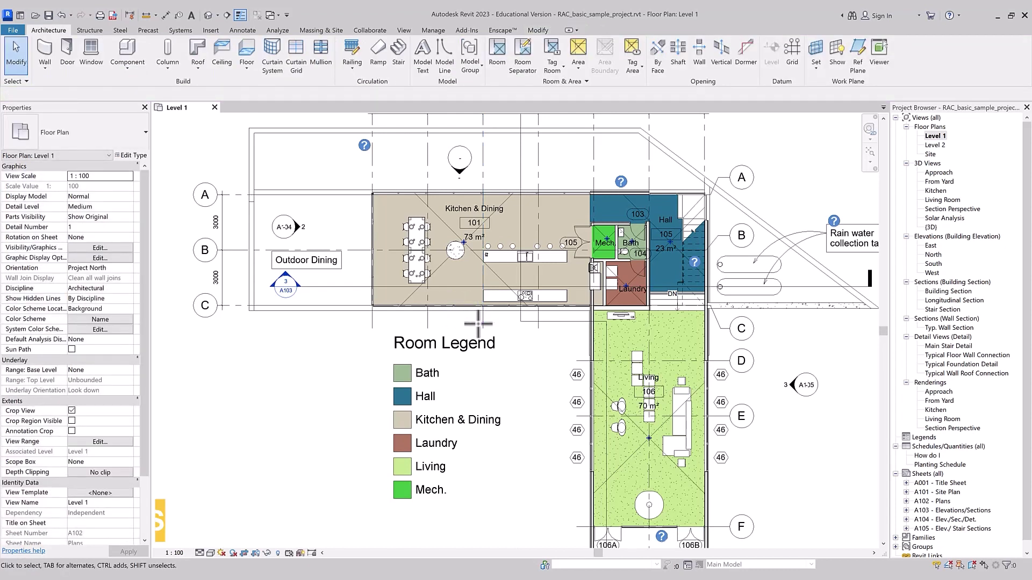
pyautogui.press('k')
pyautogui.press('s')
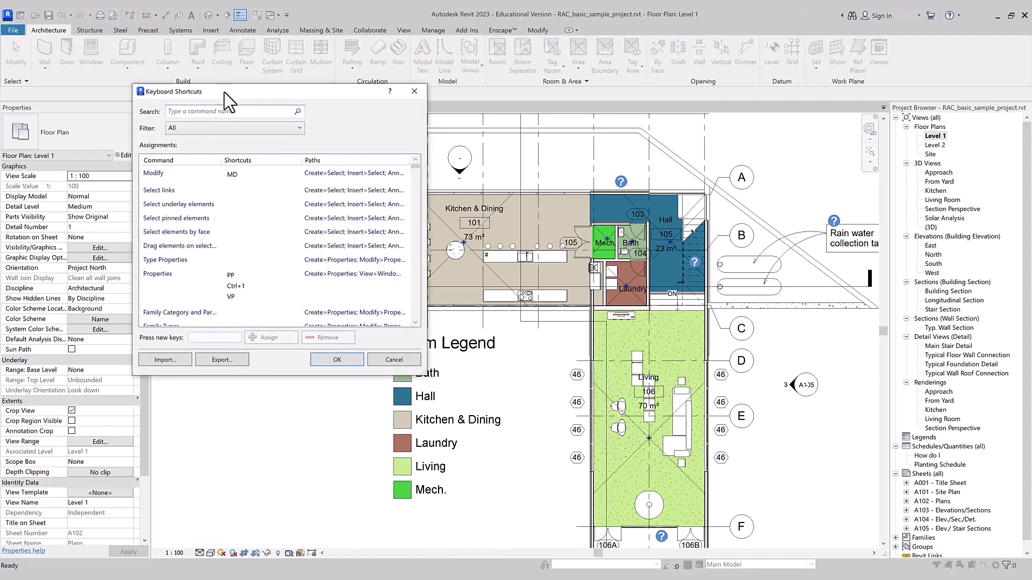
pyautogui.moveTo(225, 93); pyautogui.dragTo(253, 98)
pyautogui.scroll(-5, 306, 227)
pyautogui.scroll(-3, 307, 234)
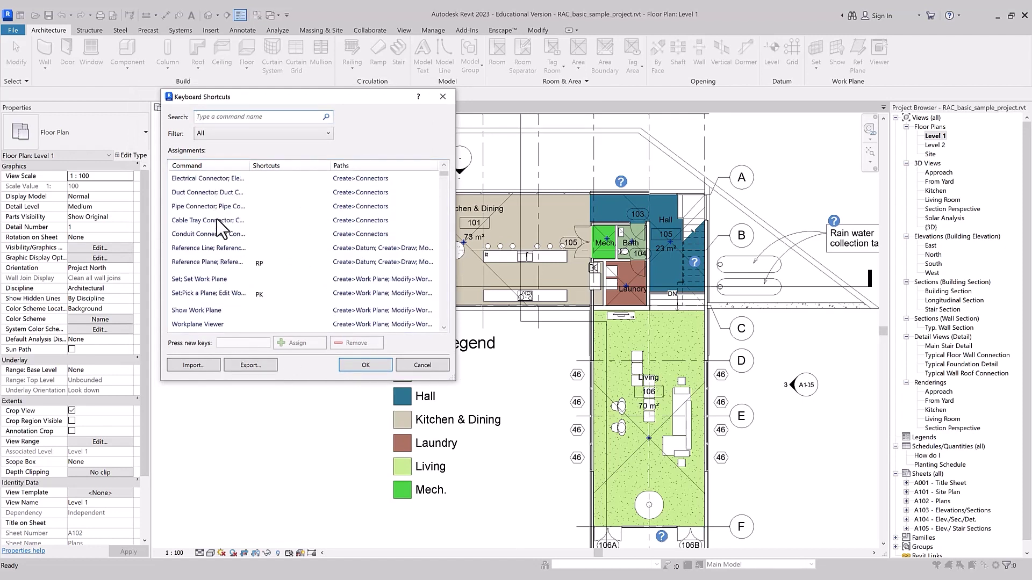
pyautogui.click(231, 235)
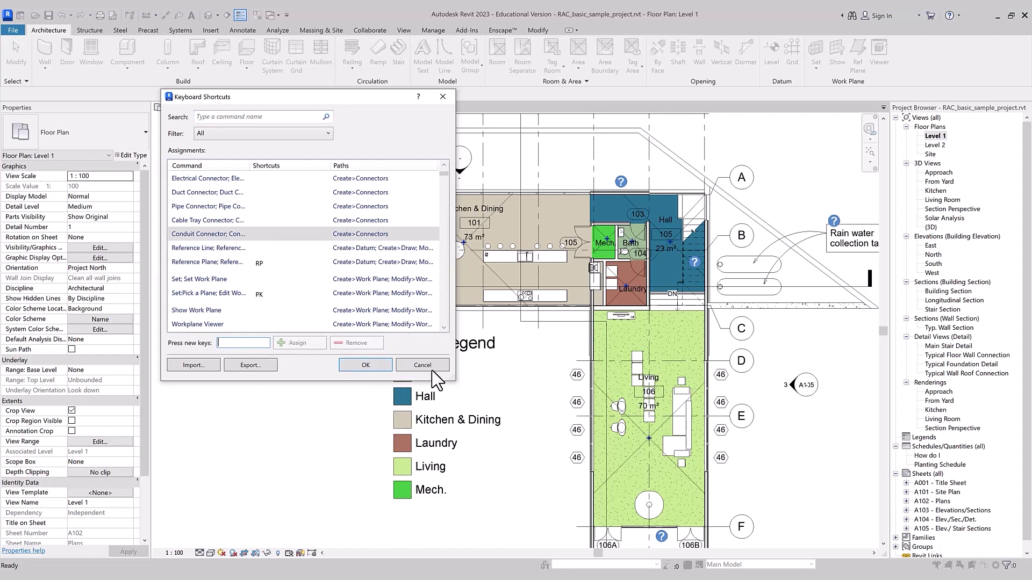
pyautogui.click(366, 365)
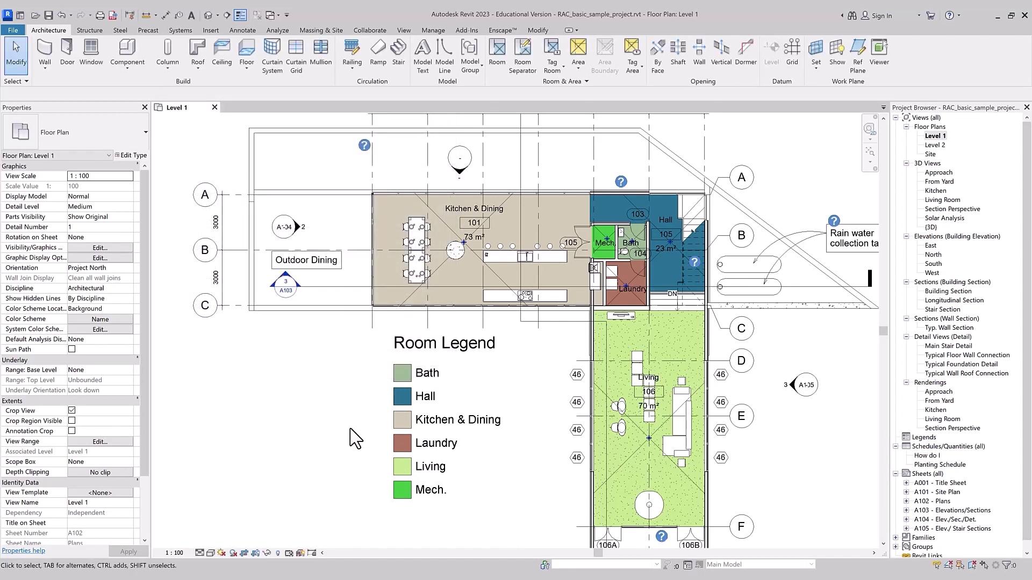
pyautogui.click(14, 31)
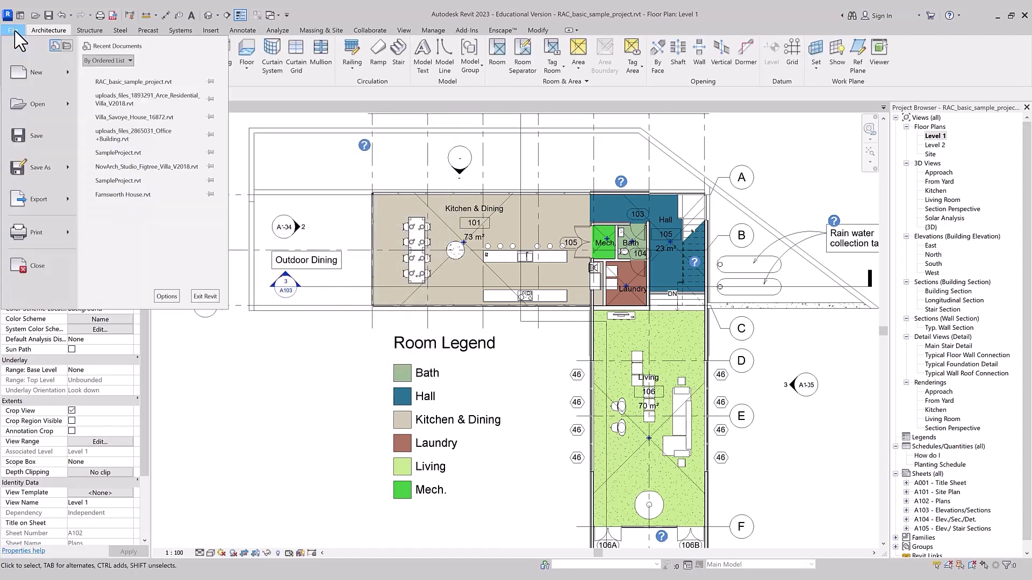
pyautogui.click(167, 295)
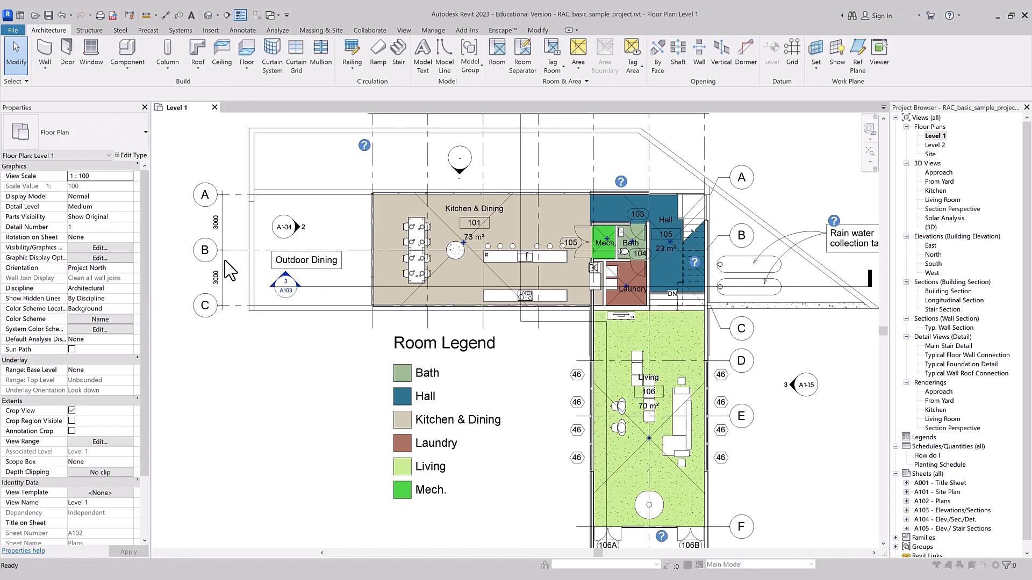
pyautogui.click(374, 136)
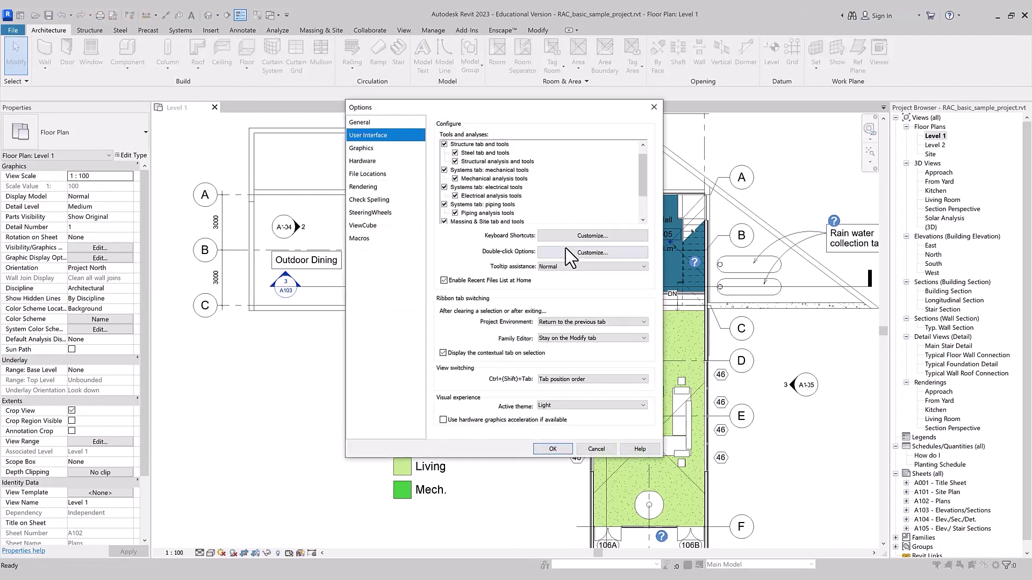
pyautogui.click(557, 238)
pyautogui.scroll(10, 269, 252)
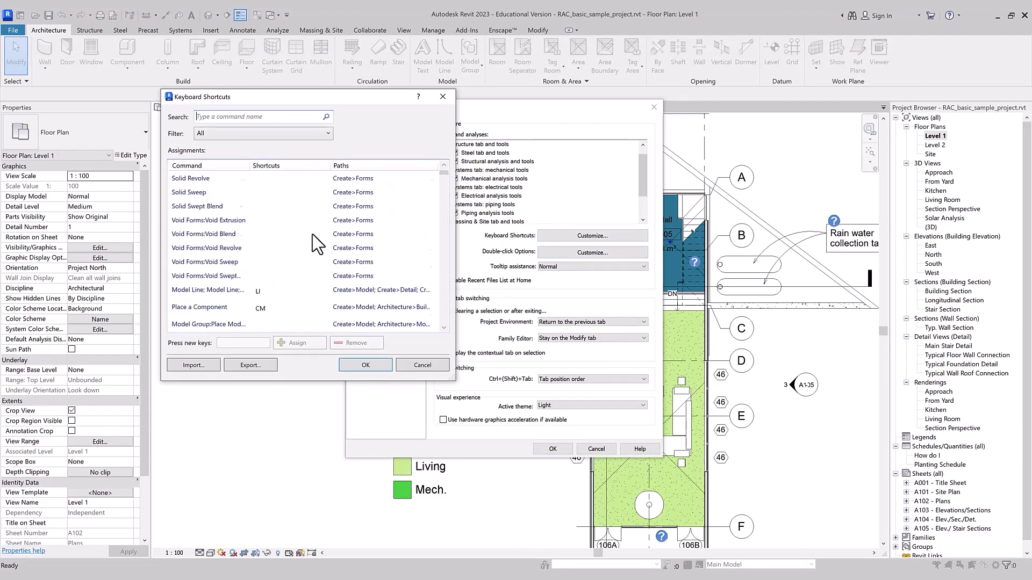
pyautogui.click(443, 97)
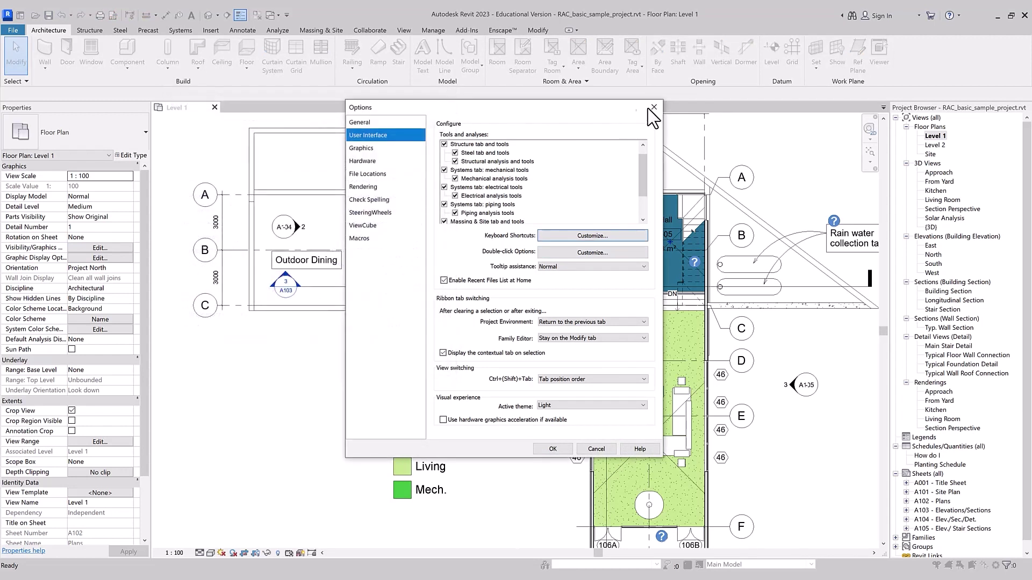
pyautogui.click(654, 108)
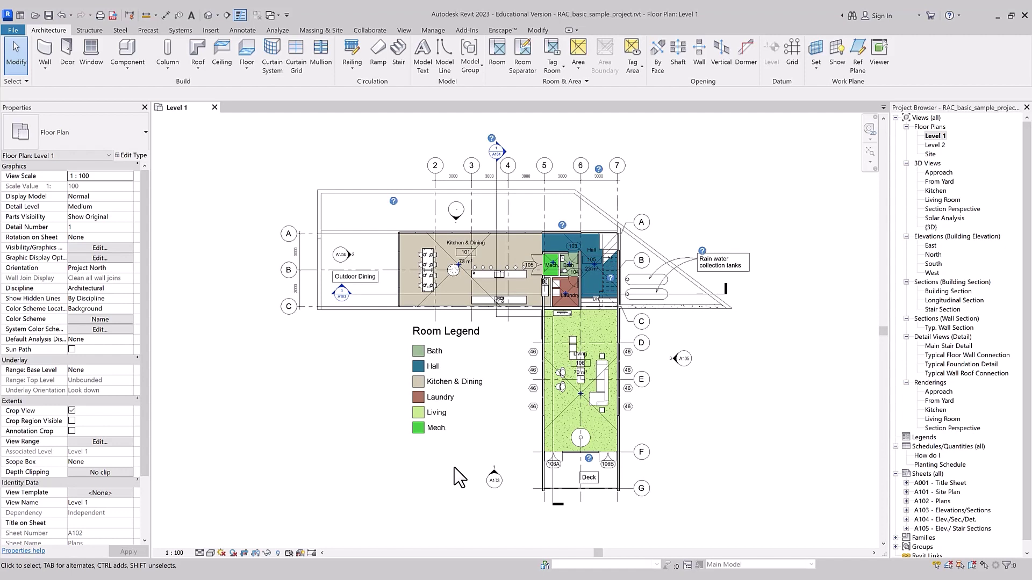
# Review Project Units via the UN shortcut and the Manage tab, closing them unchanged.
pyautogui.press('u')
pyautogui.press('n')
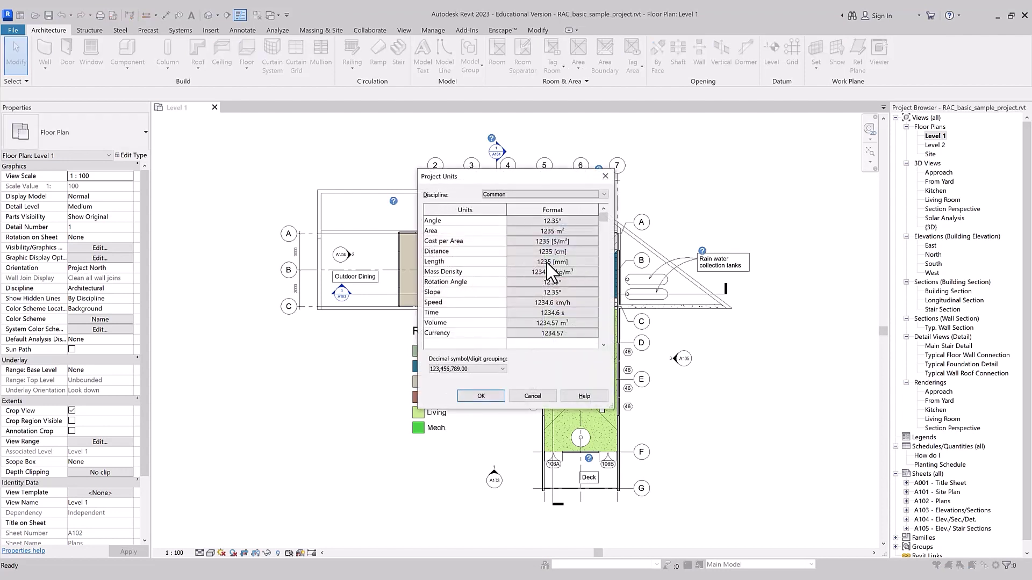
pyautogui.click(605, 176)
pyautogui.click(433, 30)
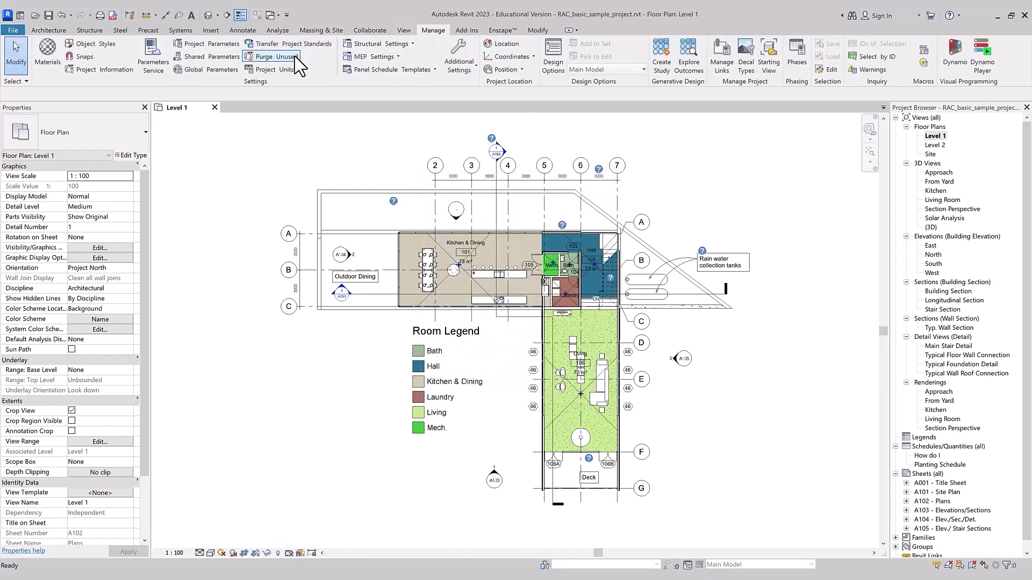
pyautogui.click(290, 70)
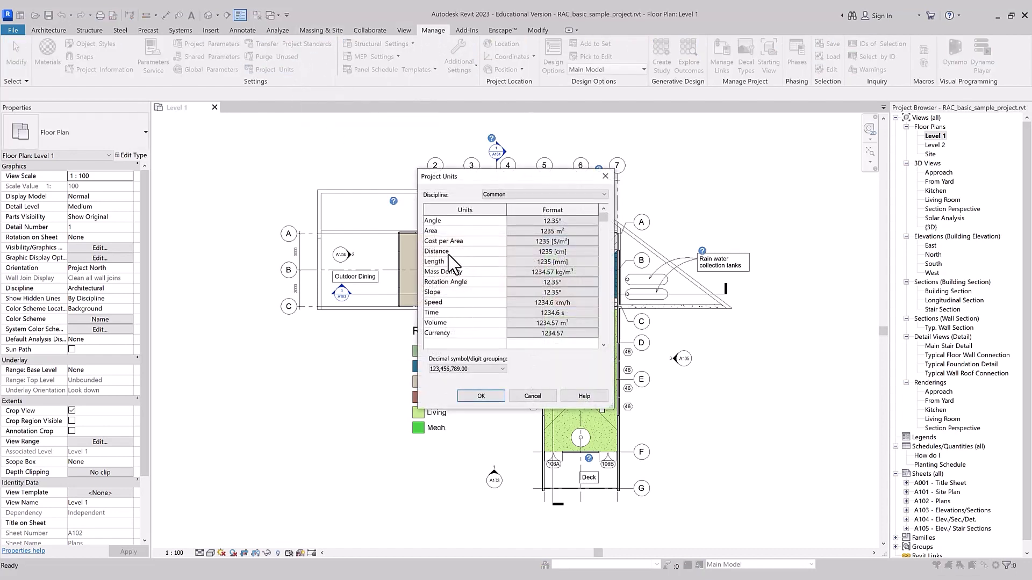
pyautogui.click(605, 177)
pyautogui.scroll(2, 494, 289)
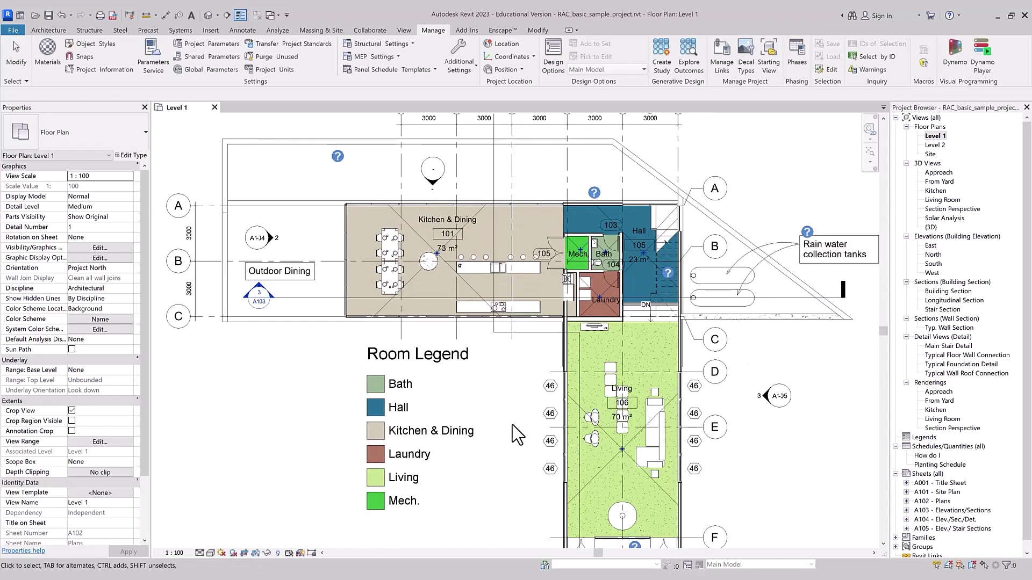
# Draw a 9 m interior partition wall beside the room legend with WA.
pyautogui.press('w')
pyautogui.press('a')
pyautogui.click(514, 356)
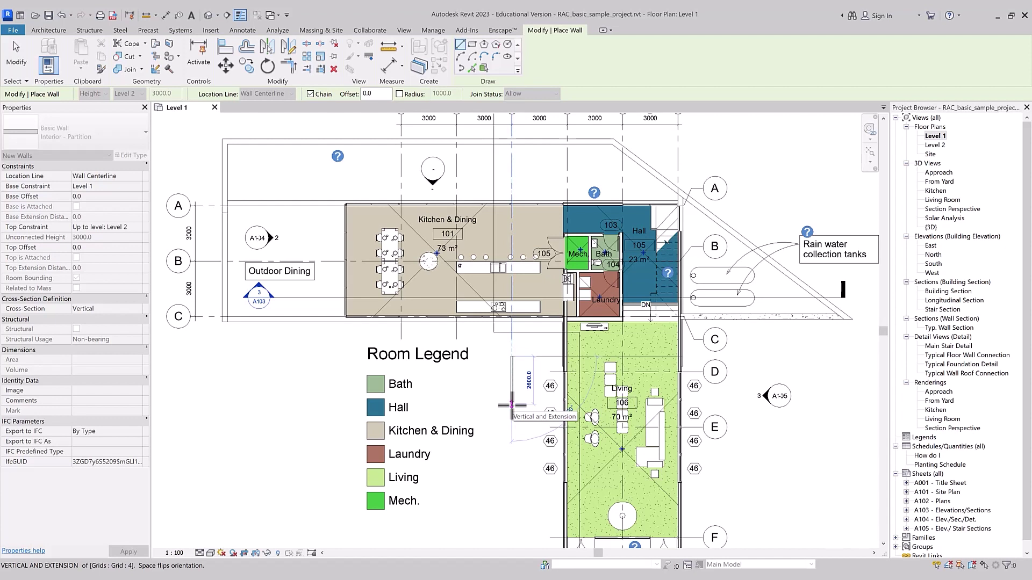
pyautogui.write('9m')
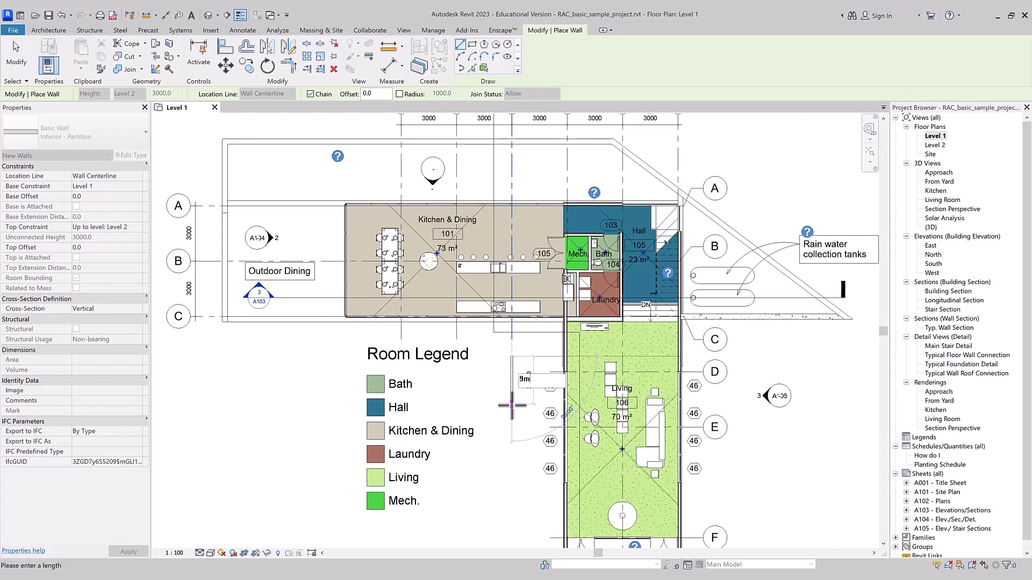
pyautogui.press('Return')
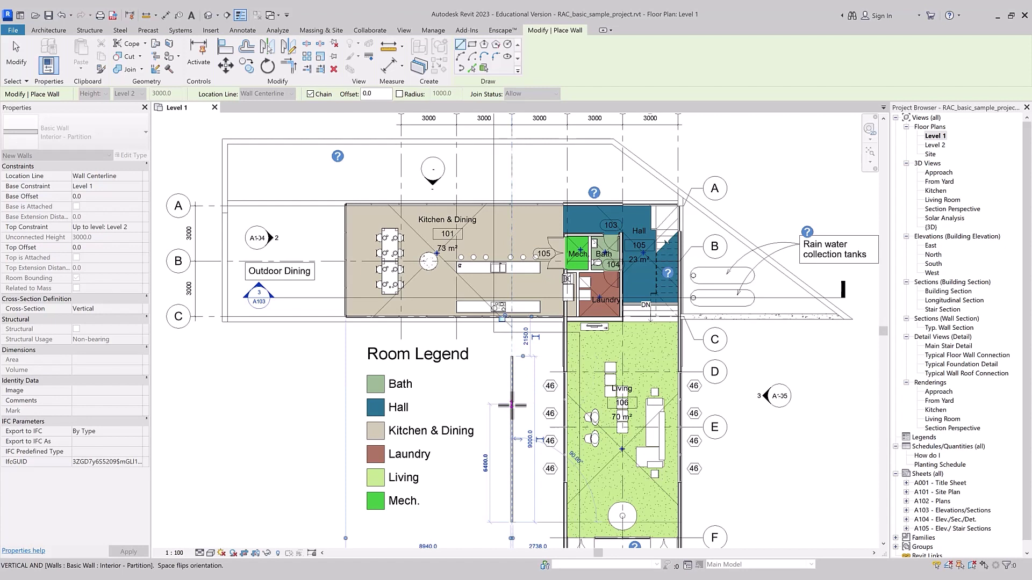
pyautogui.scroll(-1, 514, 414)
pyautogui.scroll(-1, 514, 421)
pyautogui.press('Escape')
pyautogui.press('Escape')
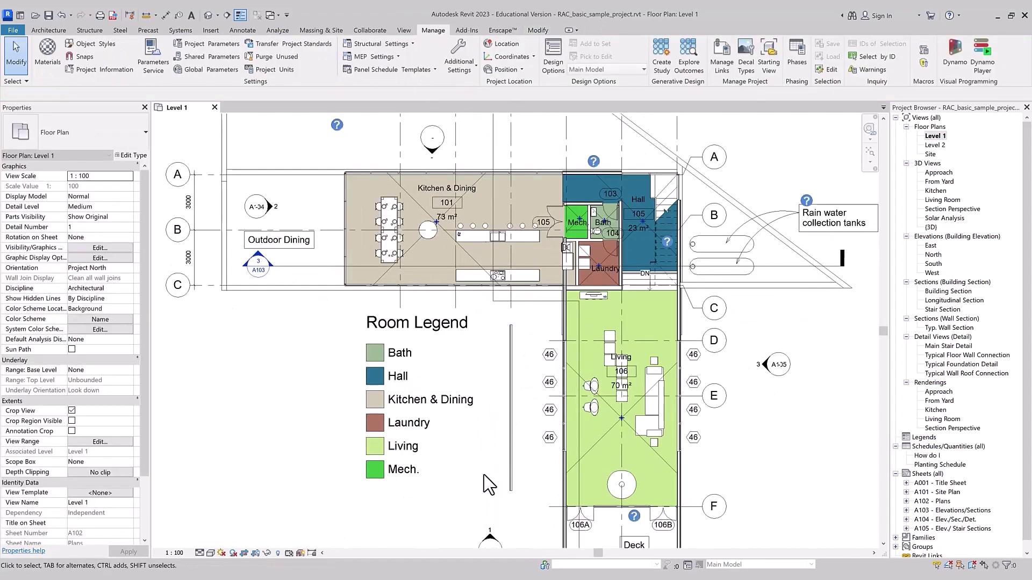
pyautogui.scroll(1, 512, 416)
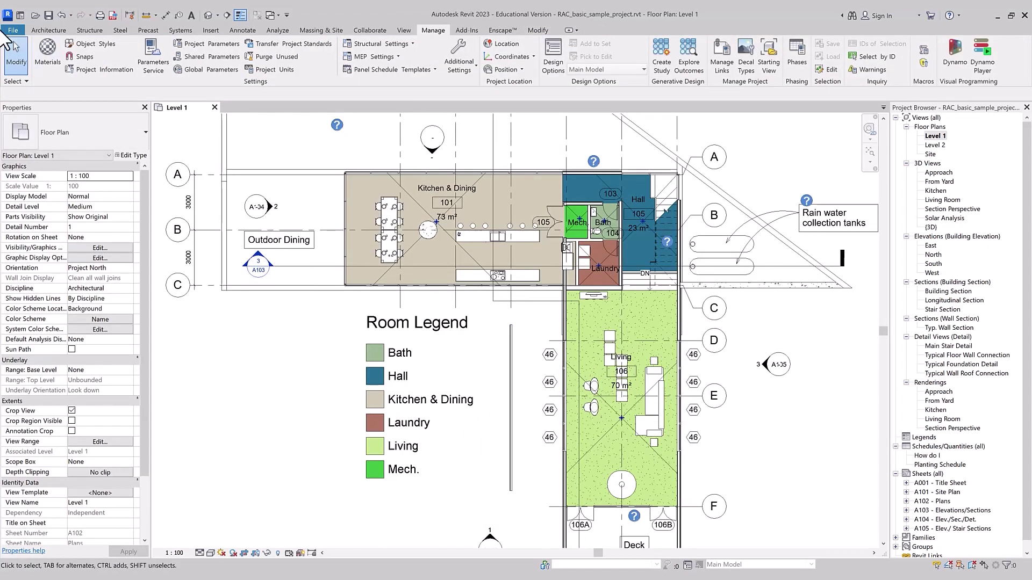
# Place a single window on the new partition wall.
pyautogui.click(43, 32)
pyautogui.click(91, 51)
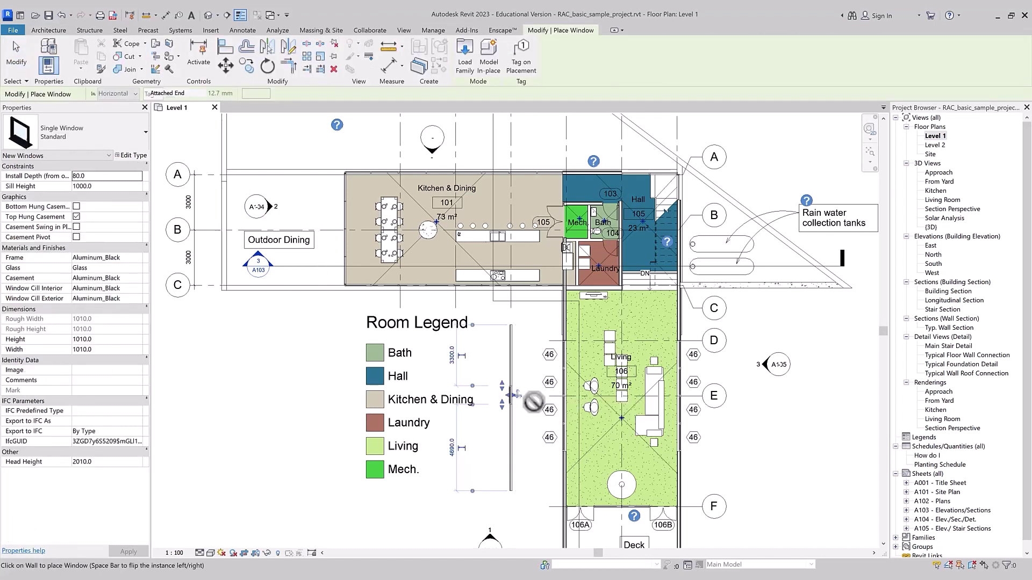
pyautogui.scroll(1, 511, 398)
pyautogui.scroll(1, 511, 397)
pyautogui.click(508, 397)
pyautogui.press('Escape')
pyautogui.press('Escape')
# Change the window's temporary dimension from 3300 to 4000 from the wall's end.
pyautogui.click(507, 399)
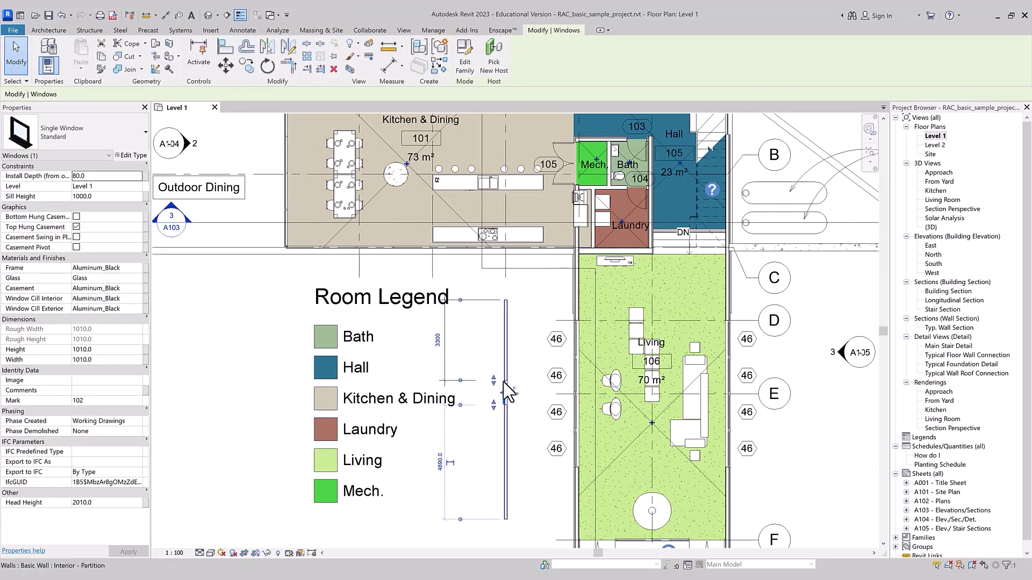
pyautogui.press('Escape')
pyautogui.click(507, 399)
pyautogui.click(439, 340)
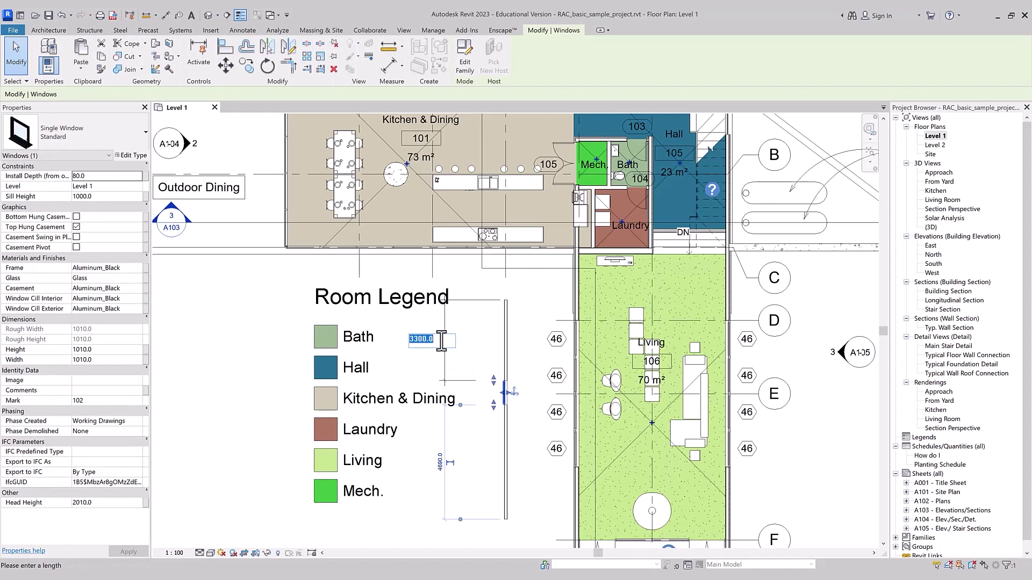
pyautogui.press('Return')
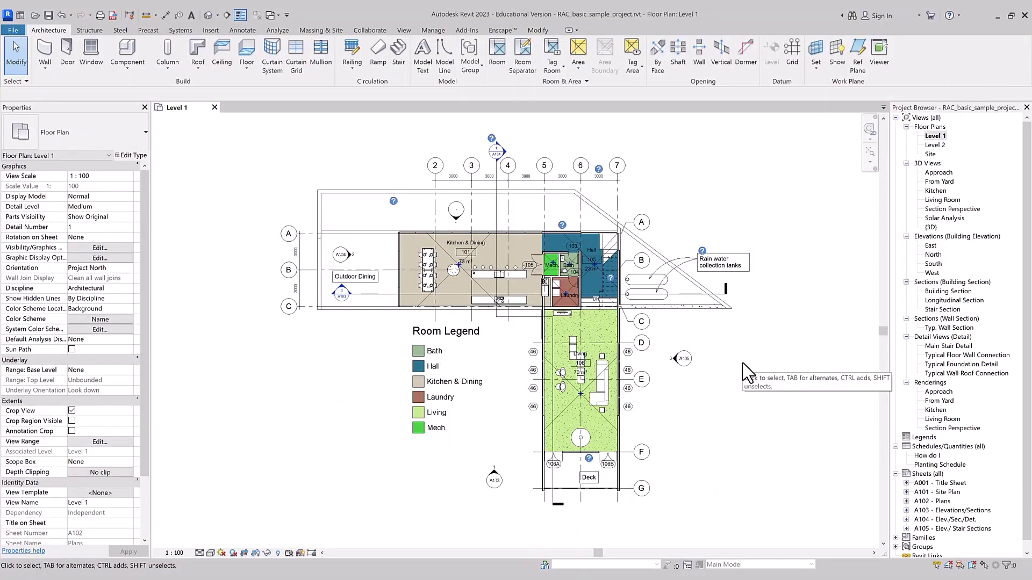
# Search the Project Browser for 'stair', stepping through matches to the A105 Stair Section.
pyautogui.click(979, 159)
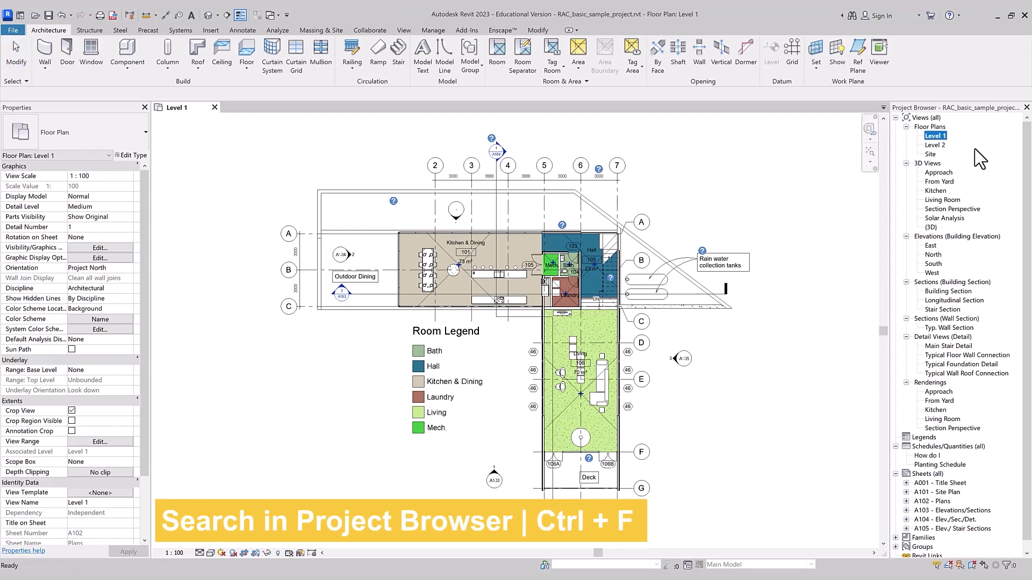
pyautogui.hotkey('ctrl', 'f')
pyautogui.write('stair')
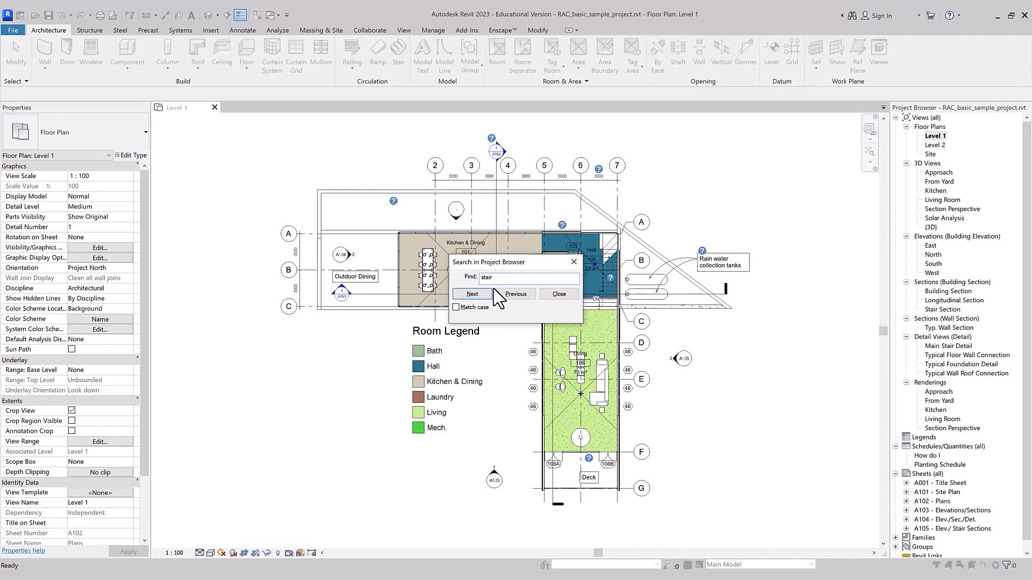
pyautogui.click(475, 297)
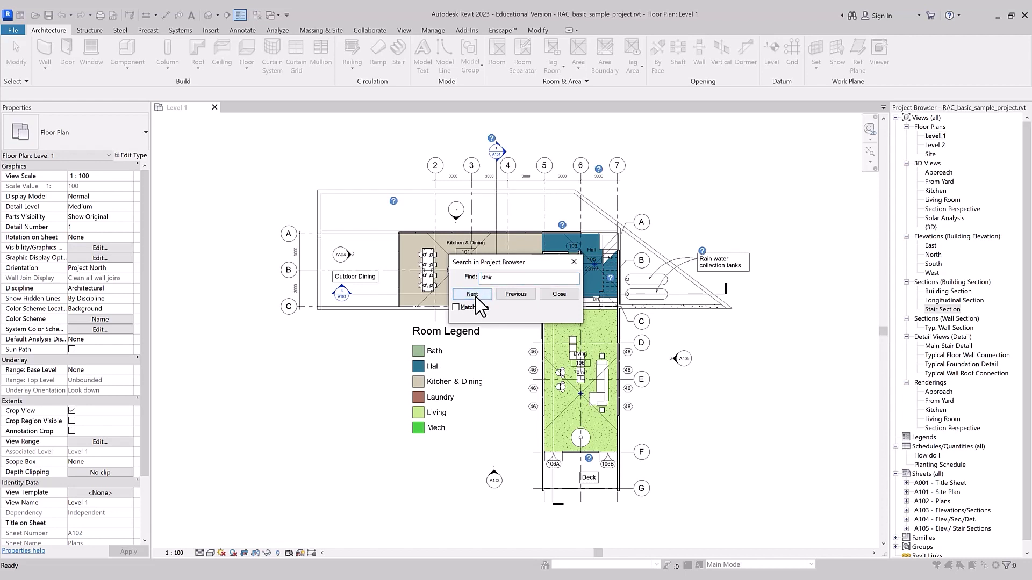
pyautogui.click(475, 297)
pyautogui.click(475, 298)
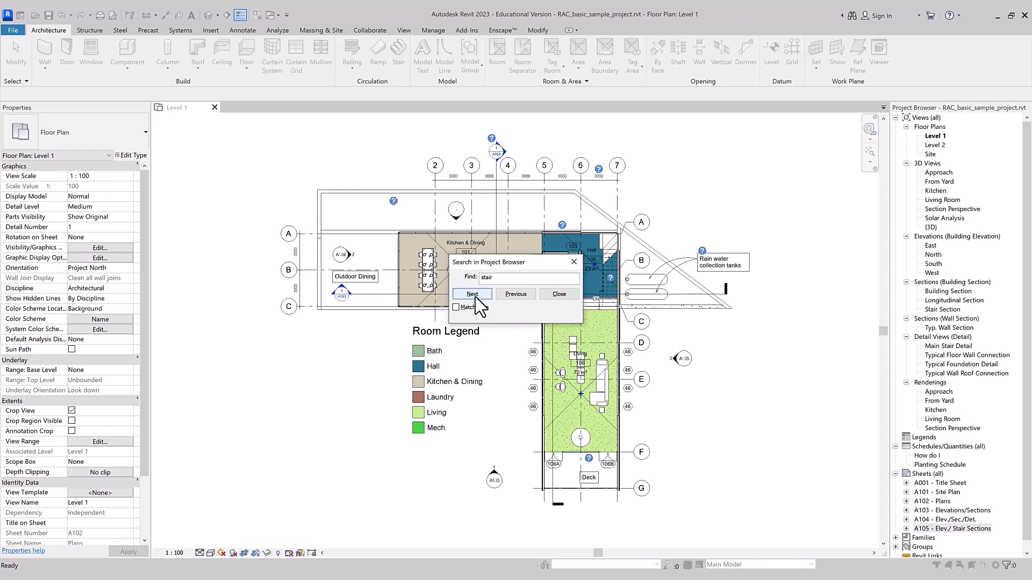
pyautogui.click(475, 297)
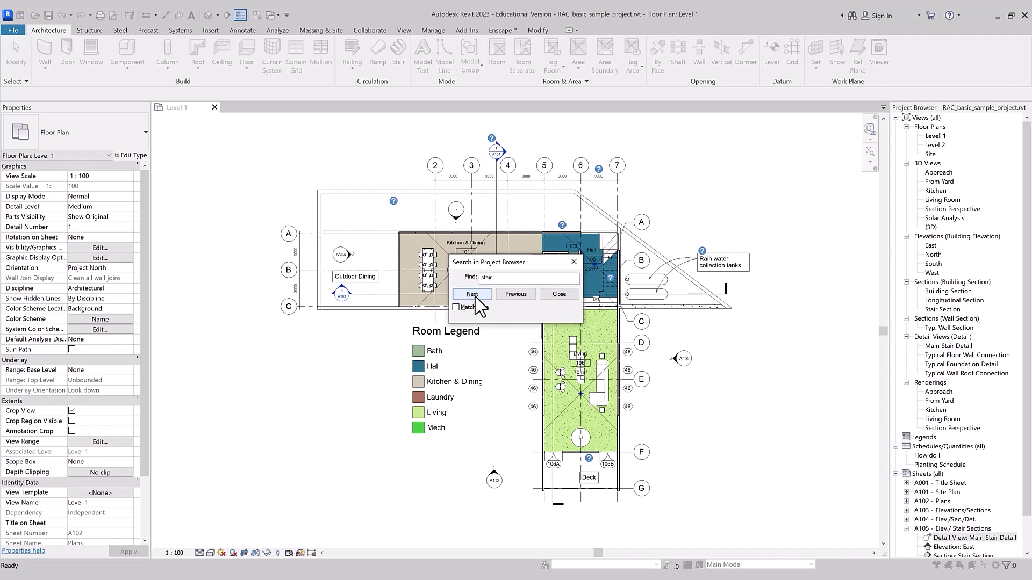
pyautogui.click(475, 297)
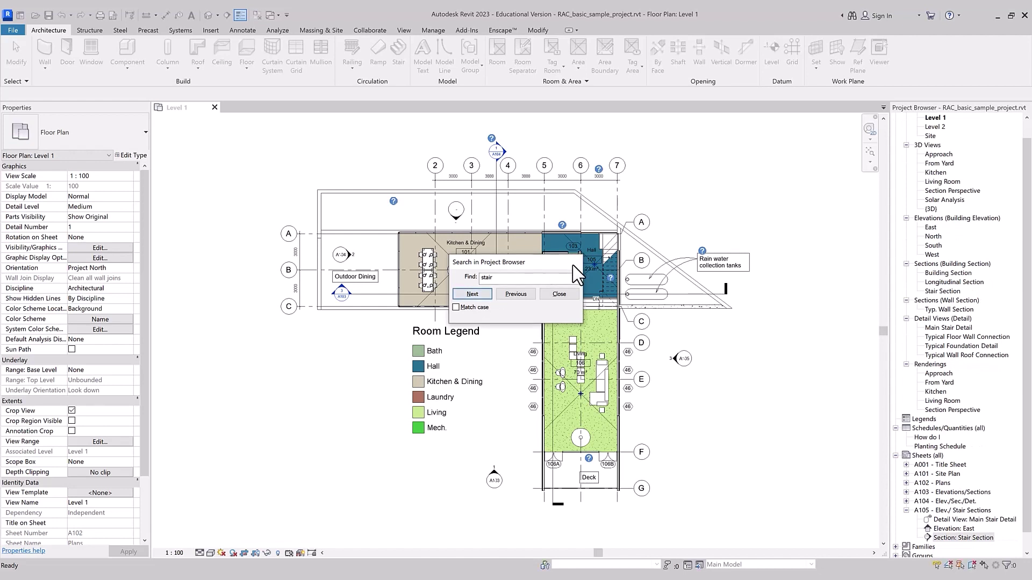
# Close the search and reopen Project Browser search from its right-click menu.
pyautogui.click(573, 263)
pyautogui.scroll(1, 949, 325)
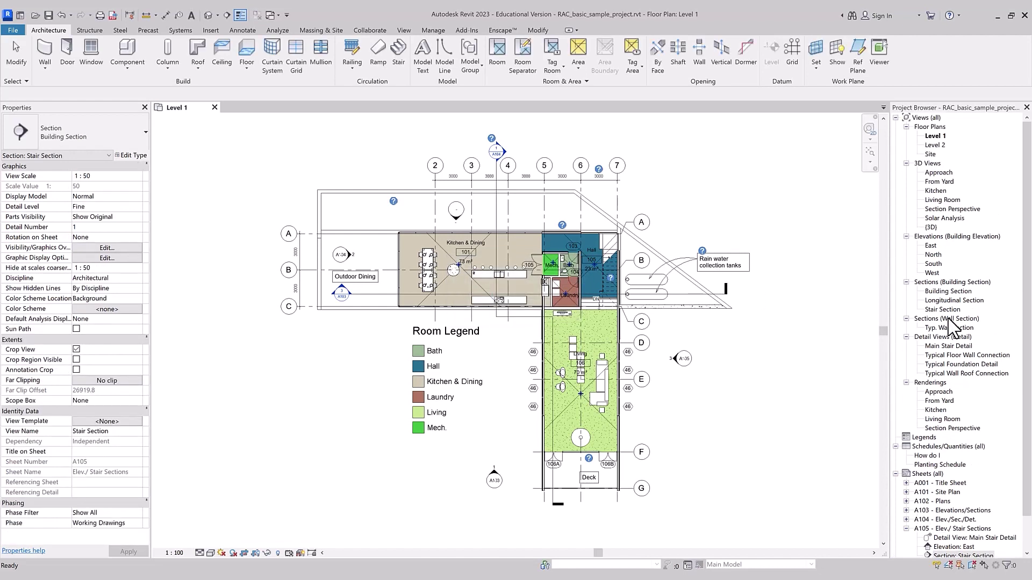
pyautogui.rightClick(992, 138)
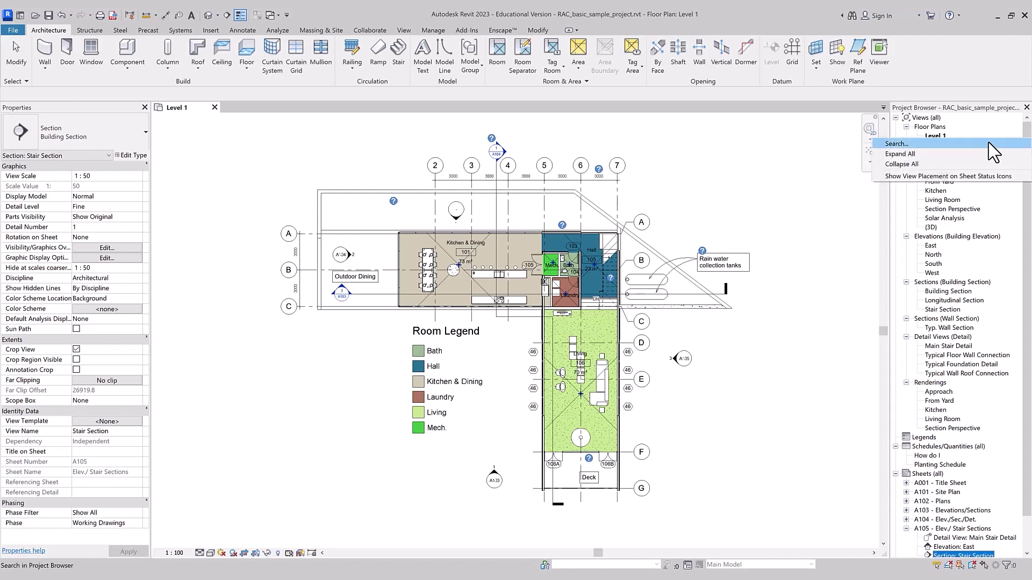
pyautogui.click(989, 143)
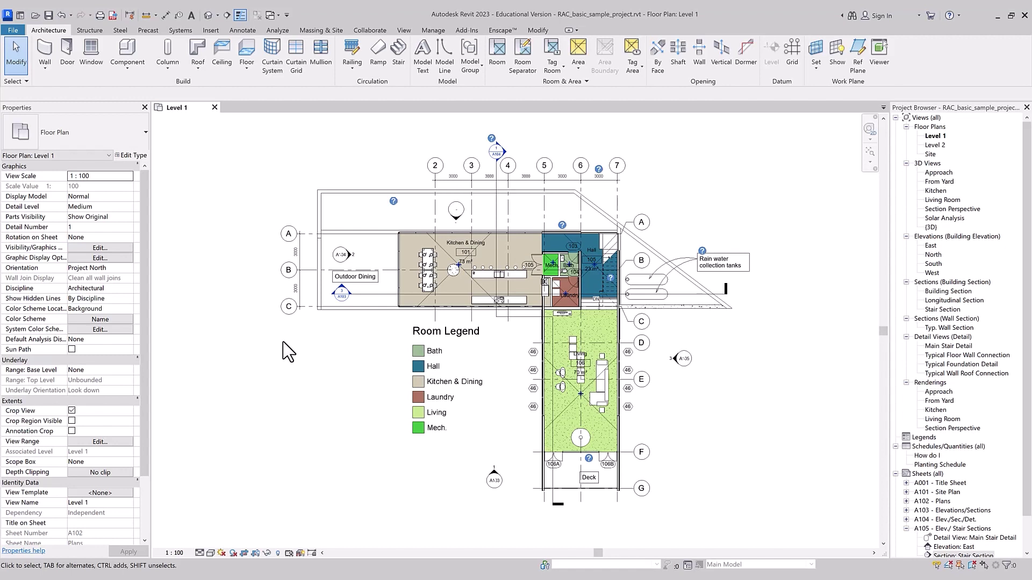
# Draw a short wall segment to the left of the room legend.
pyautogui.press('w')
pyautogui.press('a')
pyautogui.click(321, 331)
pyautogui.click(362, 331)
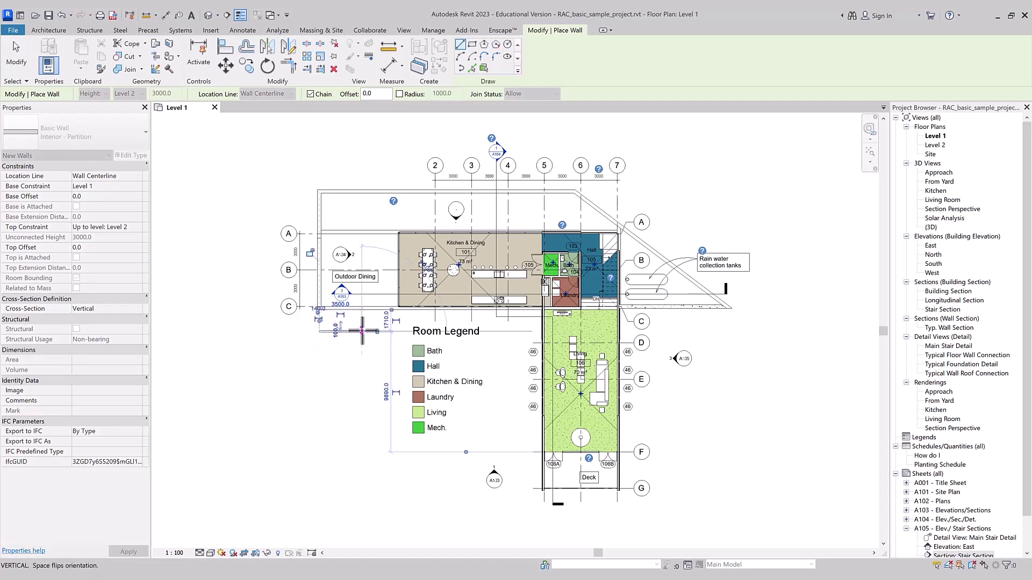
pyautogui.press('Escape')
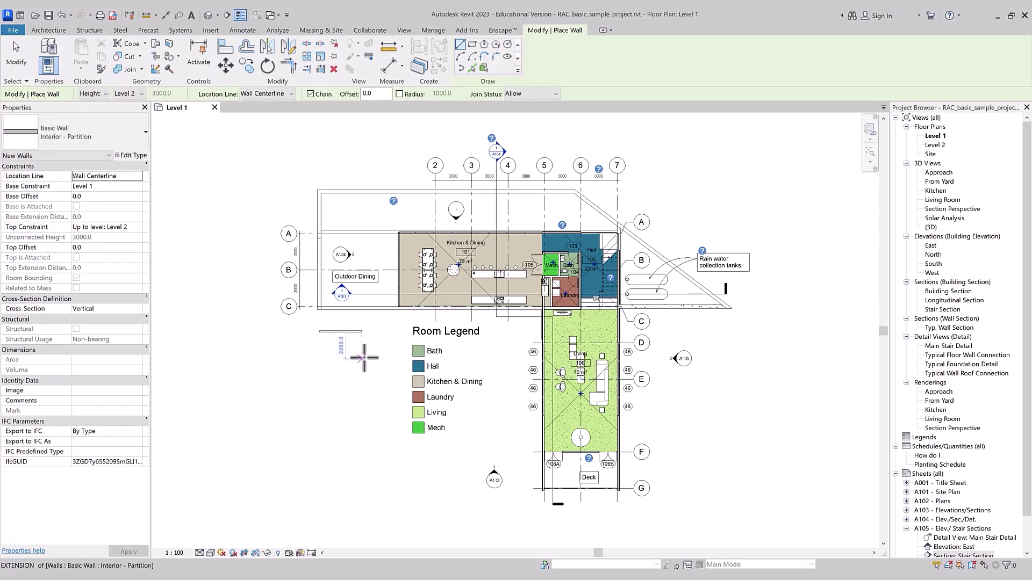
pyautogui.scroll(3, 367, 357)
pyautogui.scroll(1, 333, 341)
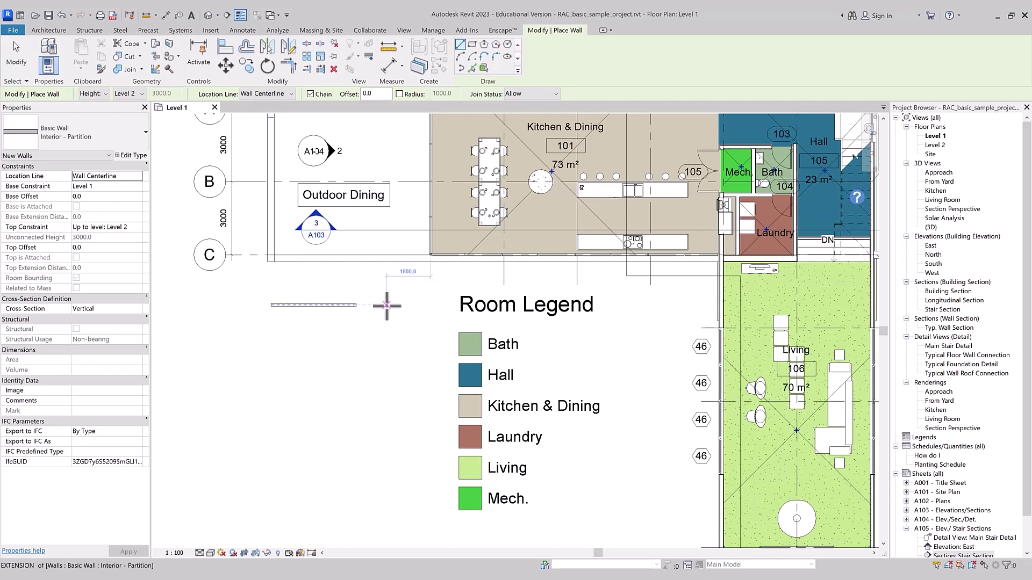
pyautogui.press('Escape')
pyautogui.press('Escape')
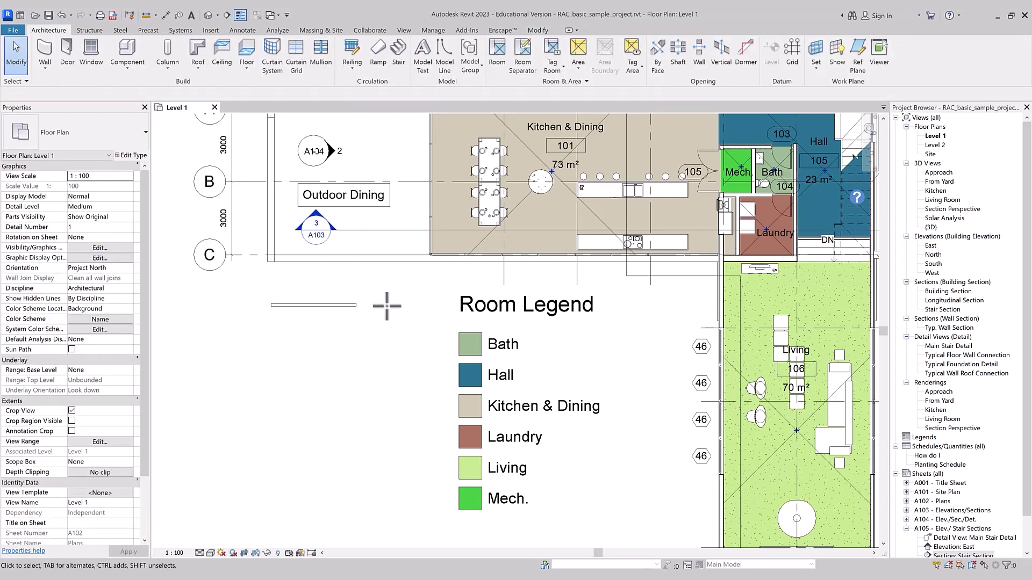
# Cancel an unfinished wall below grid C and exit door placement without placing a door.
pyautogui.press('w')
pyautogui.press('a')
pyautogui.click(231, 357)
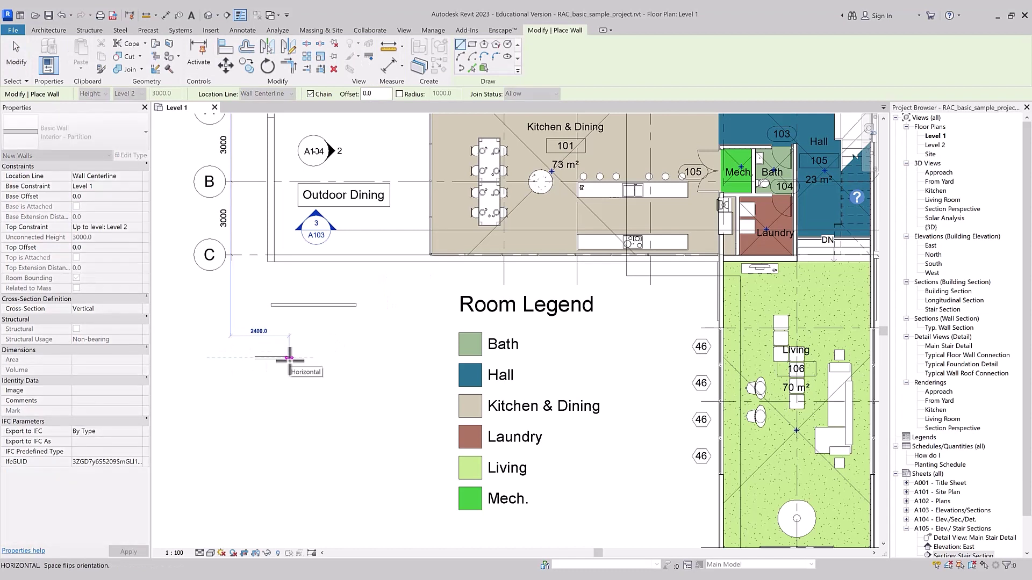
pyautogui.press('Escape')
pyautogui.press('Escape')
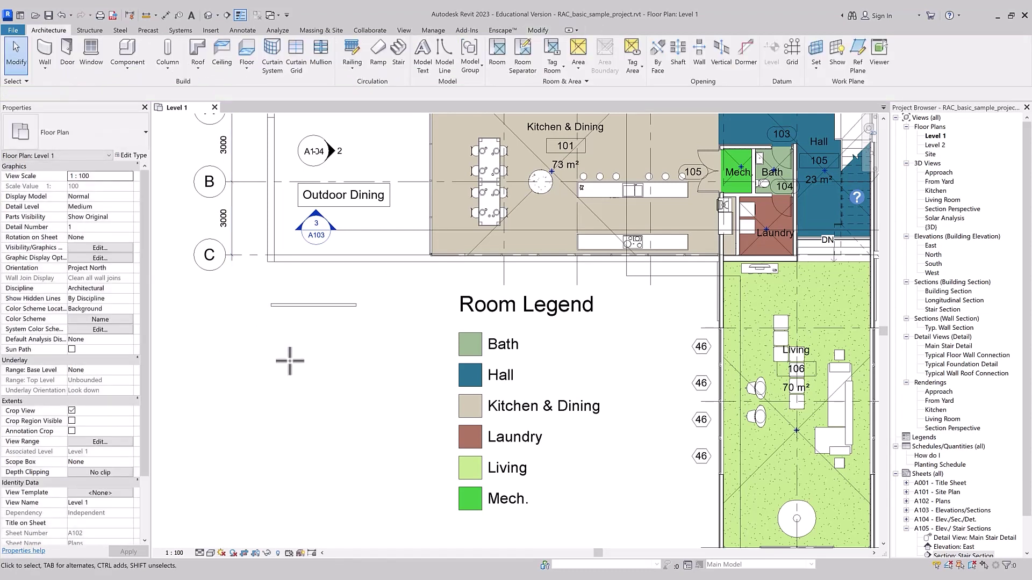
pyautogui.click(67, 48)
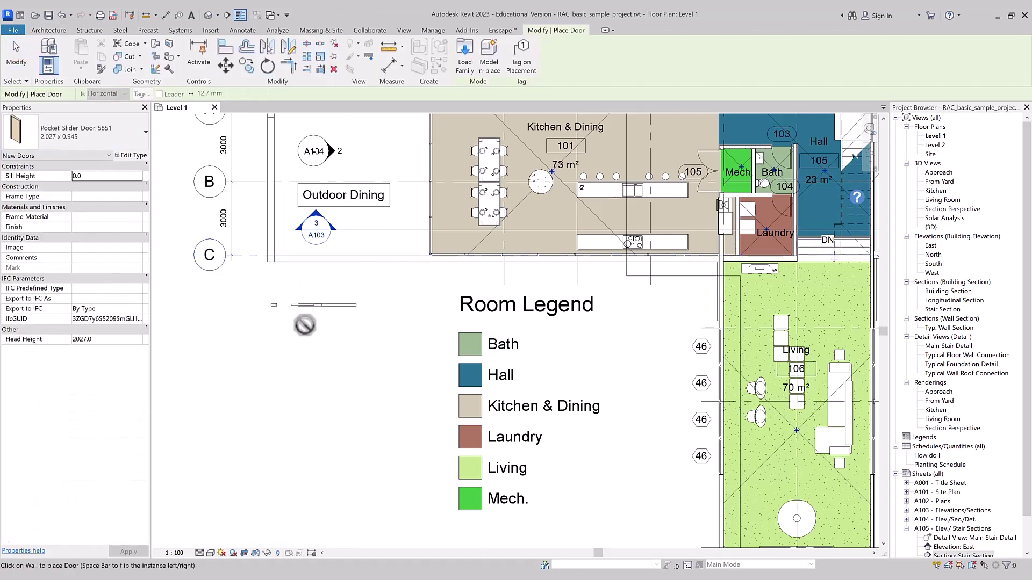
pyautogui.press('Escape')
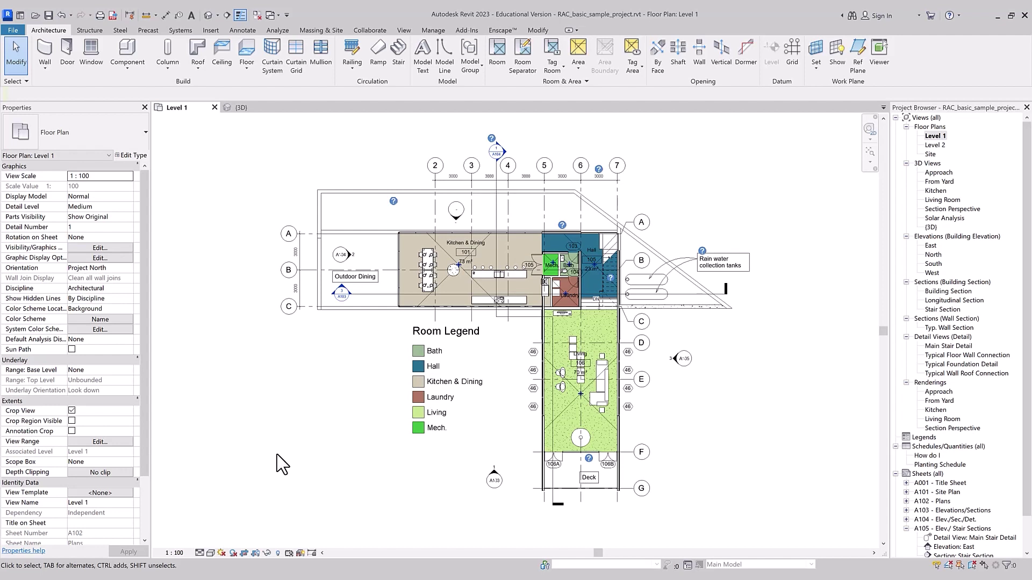
pyautogui.rightClick(336, 352)
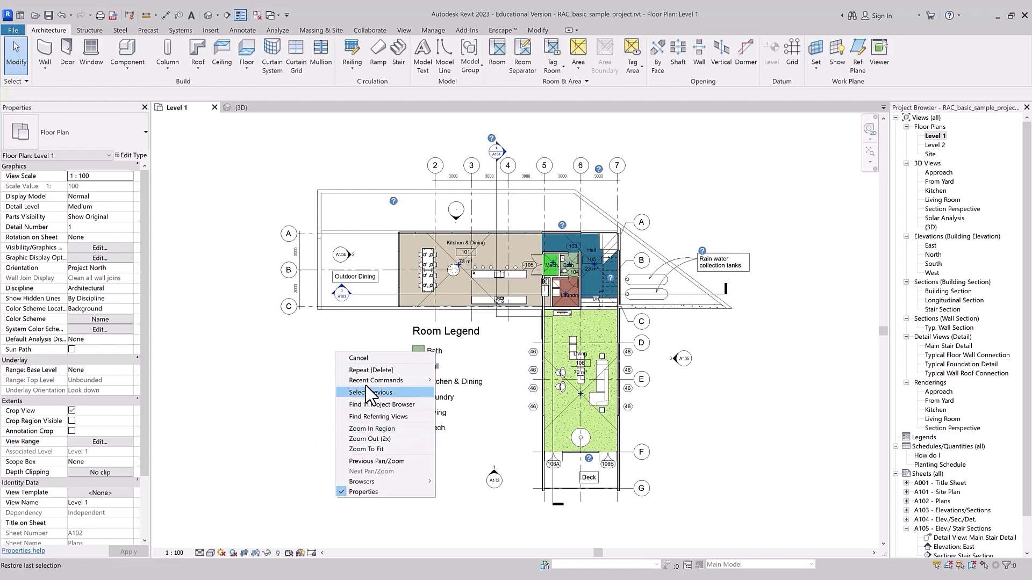
pyautogui.moveTo(376, 381)
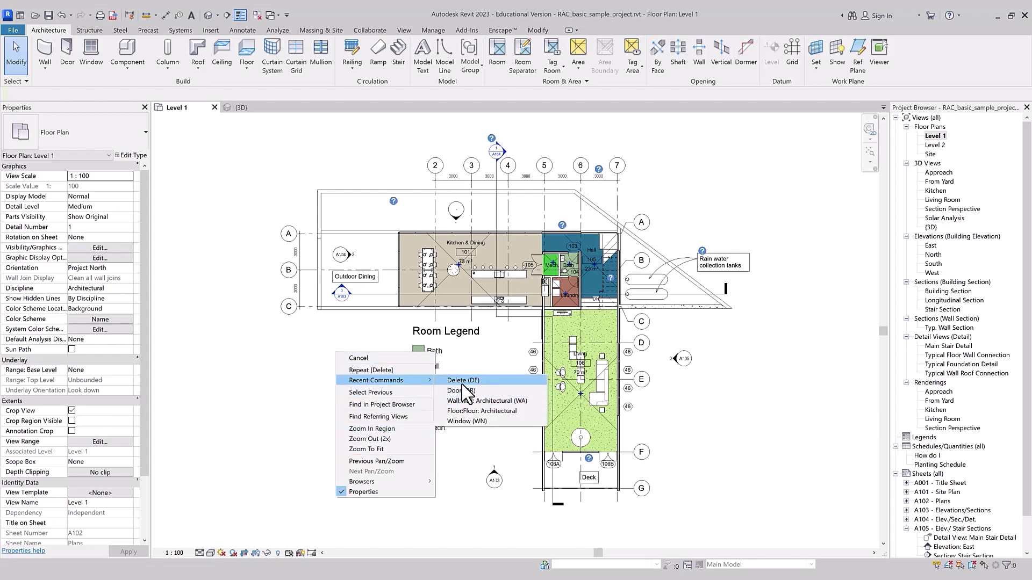
pyautogui.click(325, 357)
pyautogui.click(241, 108)
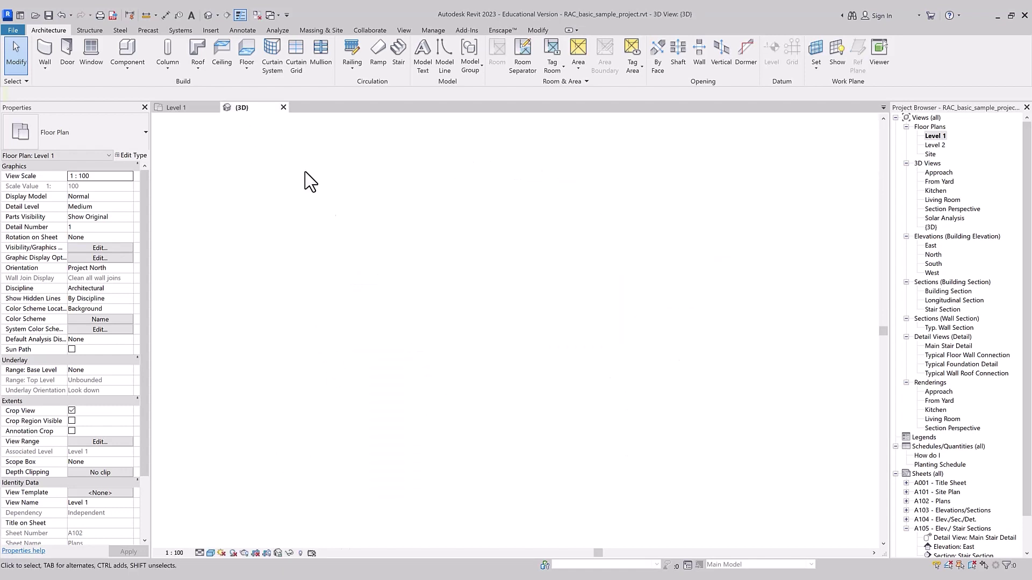
pyautogui.rightClick(311, 396)
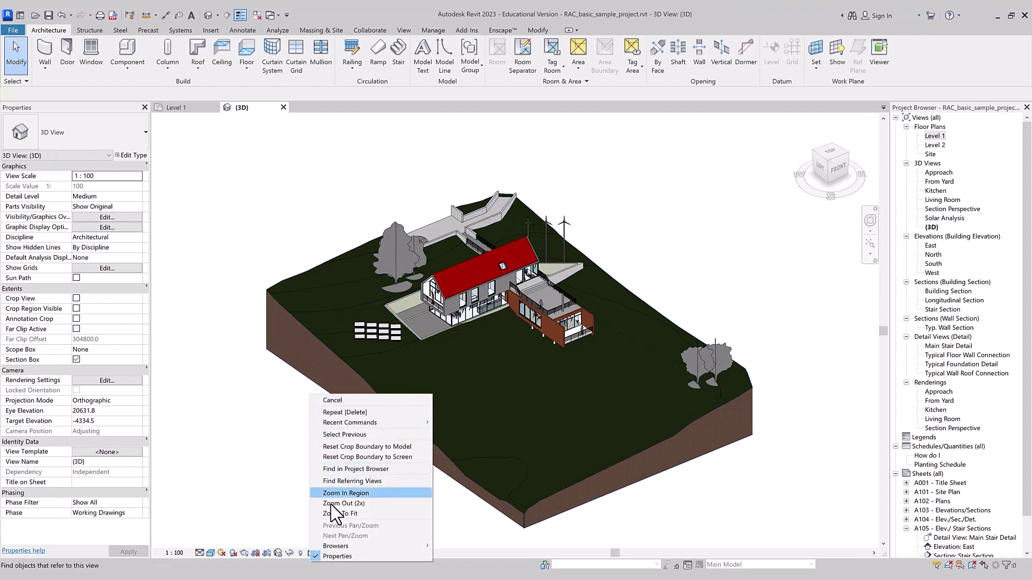
pyautogui.click(176, 107)
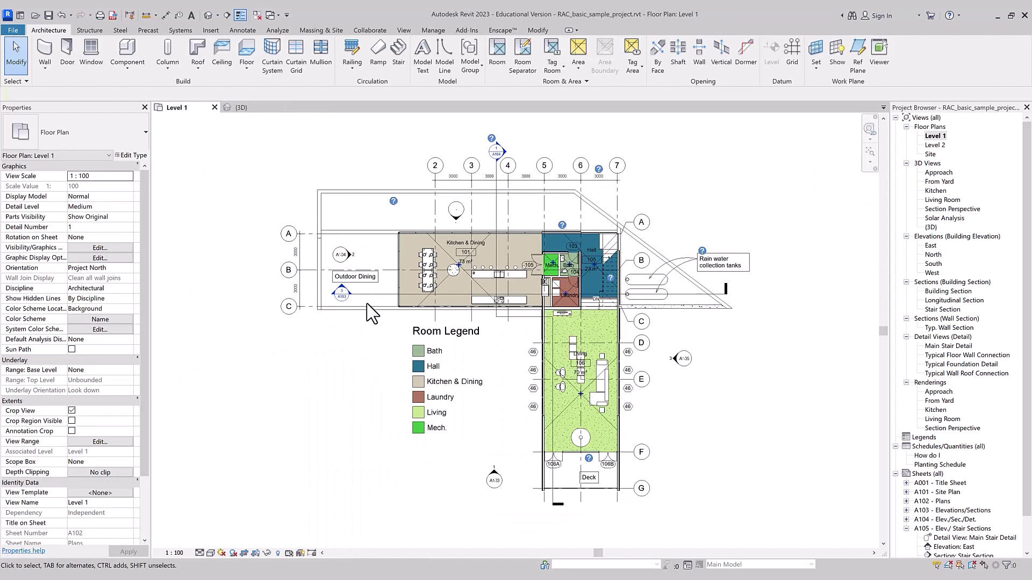
pyautogui.click(367, 307)
pyautogui.rightClick(366, 306)
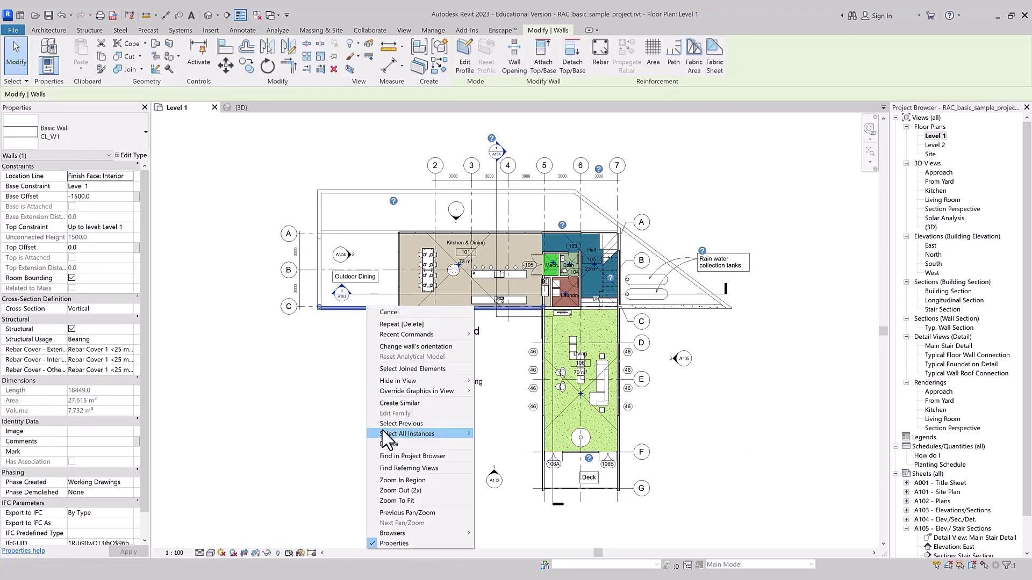
pyautogui.click(363, 286)
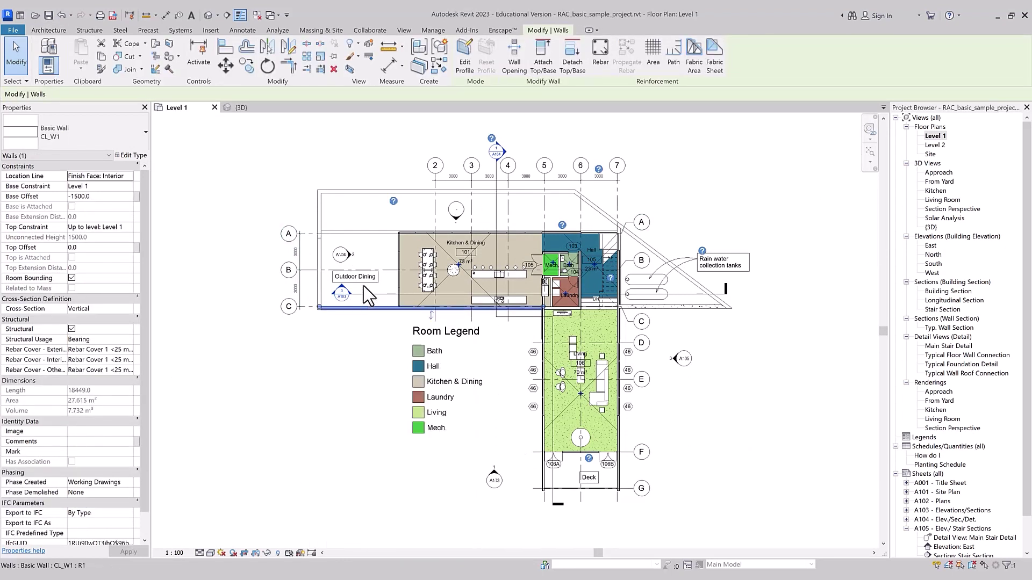
pyautogui.click(366, 295)
pyautogui.rightClick(366, 295)
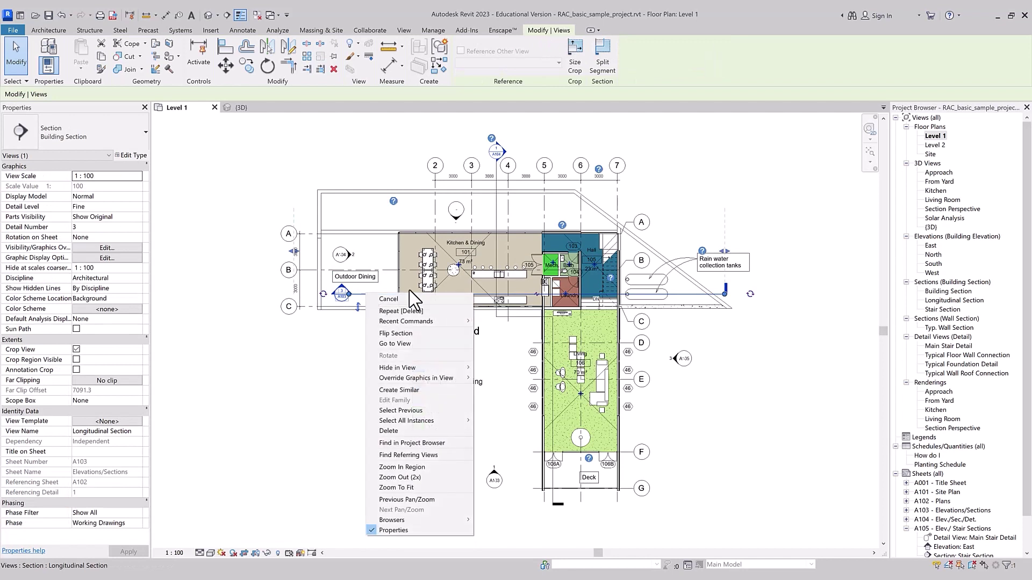
pyautogui.click(540, 408)
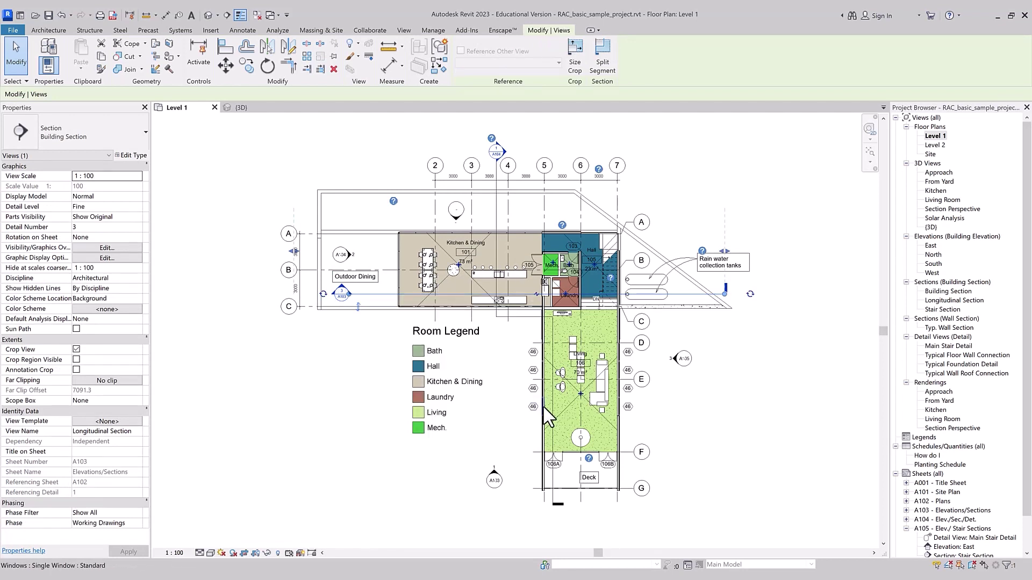
pyautogui.rightClick(544, 408)
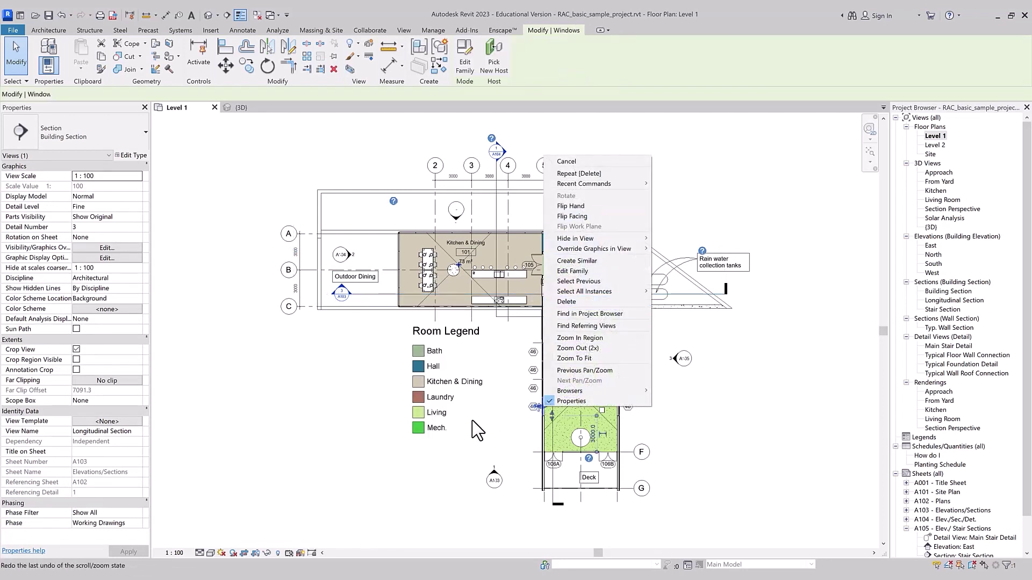
pyautogui.click(481, 433)
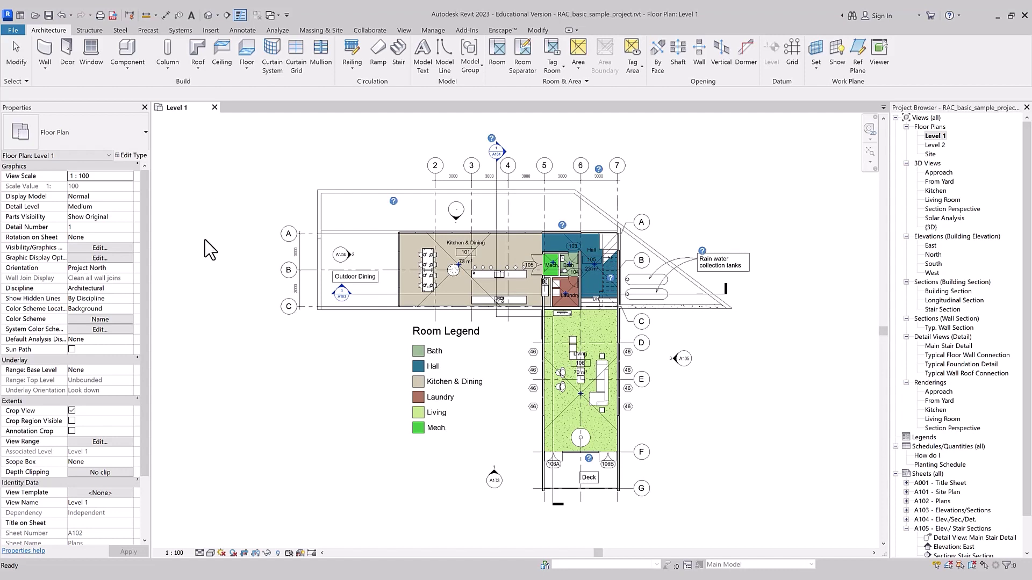
pyautogui.click(208, 15)
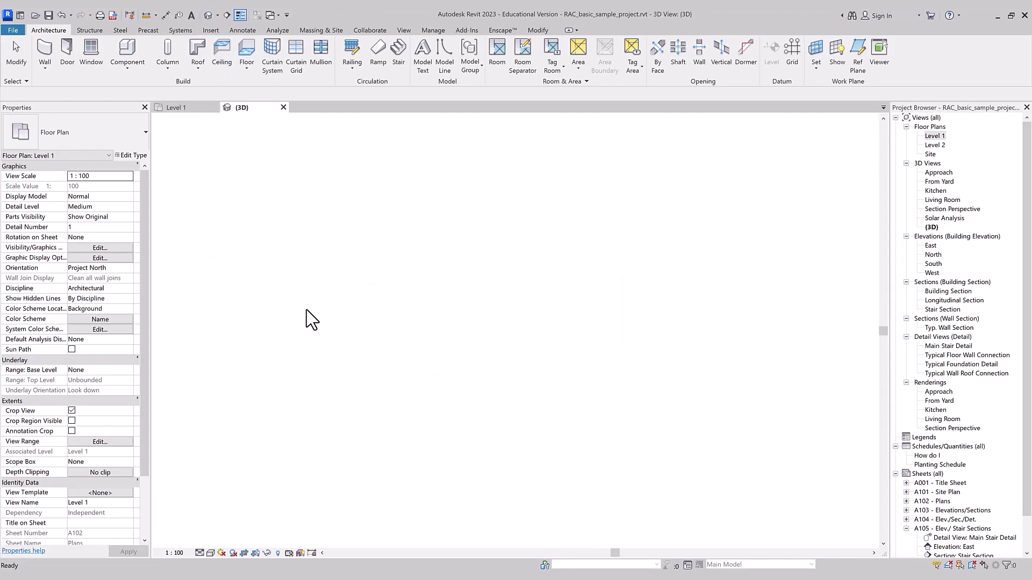
# Open the Longitudinal Section, North elevation and Typical Floor Wall Connection views alongside 3D.
pyautogui.click(930, 246)
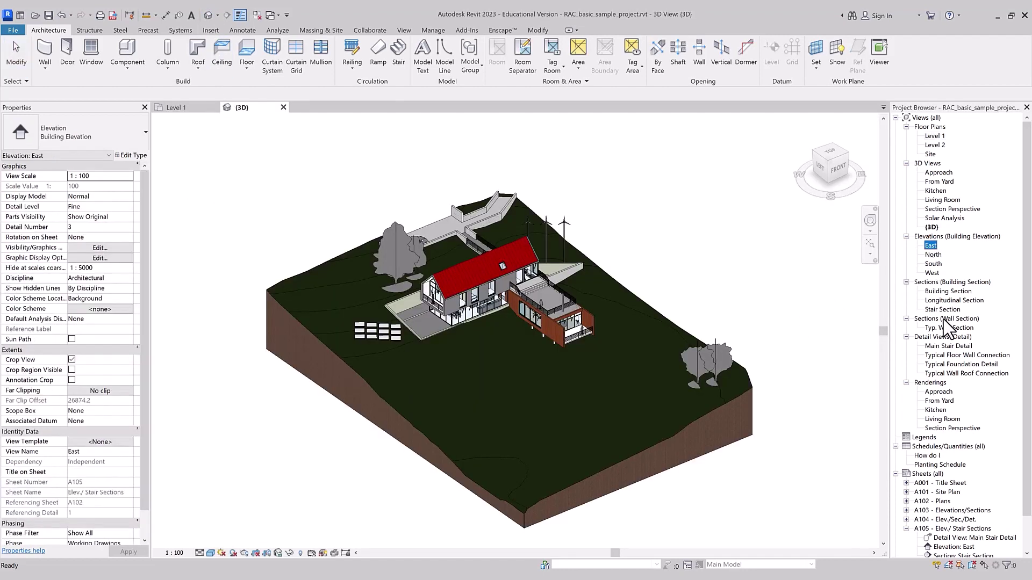
pyautogui.doubleClick(946, 300)
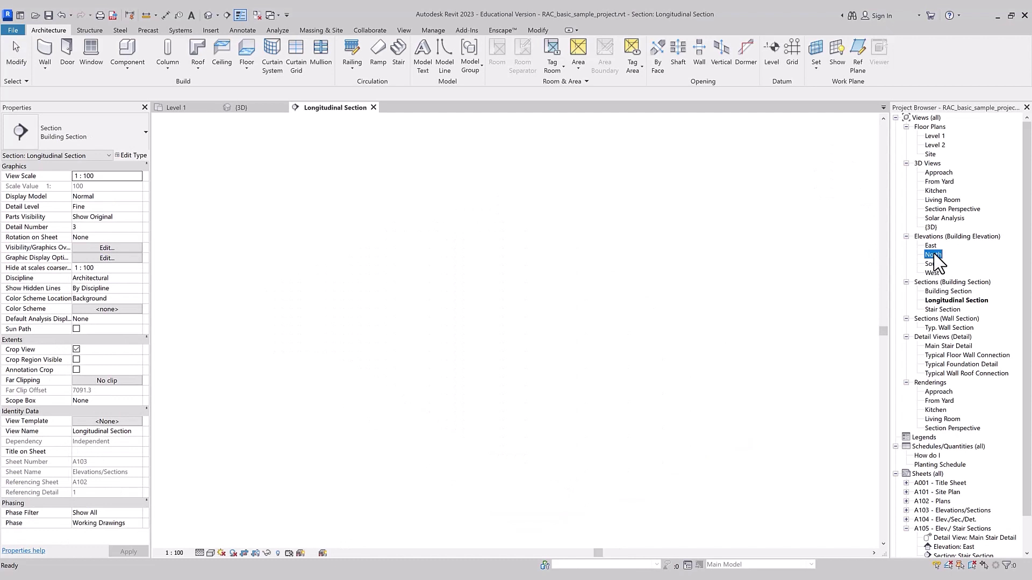
pyautogui.doubleClick(934, 254)
pyautogui.doubleClick(945, 357)
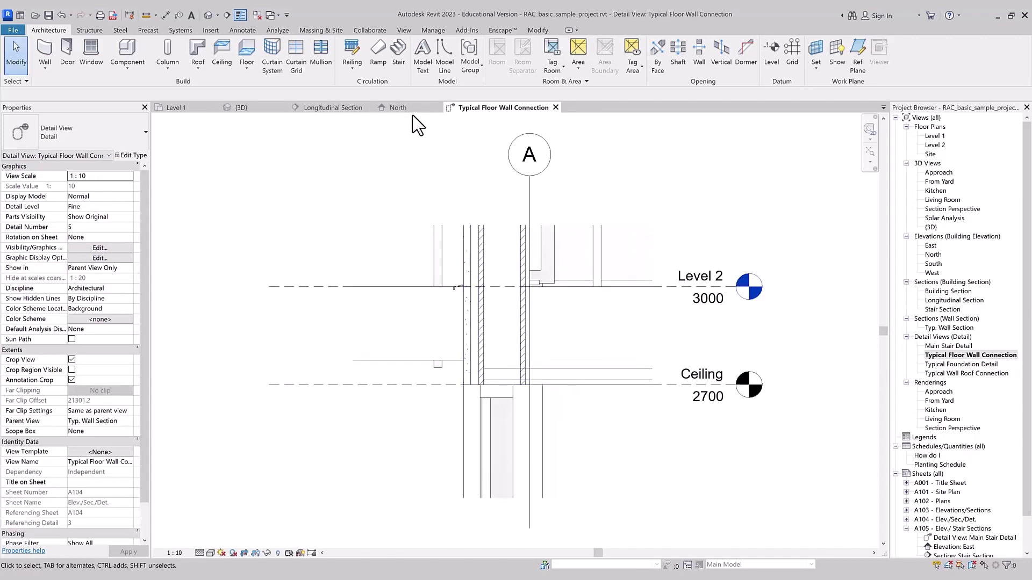
pyautogui.click(398, 108)
pyautogui.click(276, 108)
# Tile all open views with WT and fit each to its contents with ZA.
pyautogui.press('w')
pyautogui.press('t')
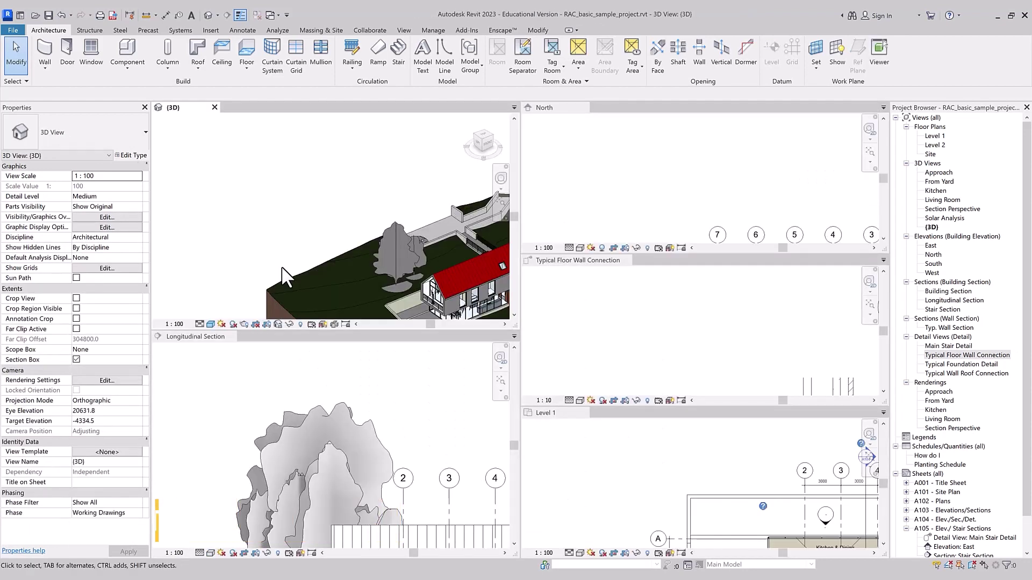
pyautogui.scroll(-2, 274, 235)
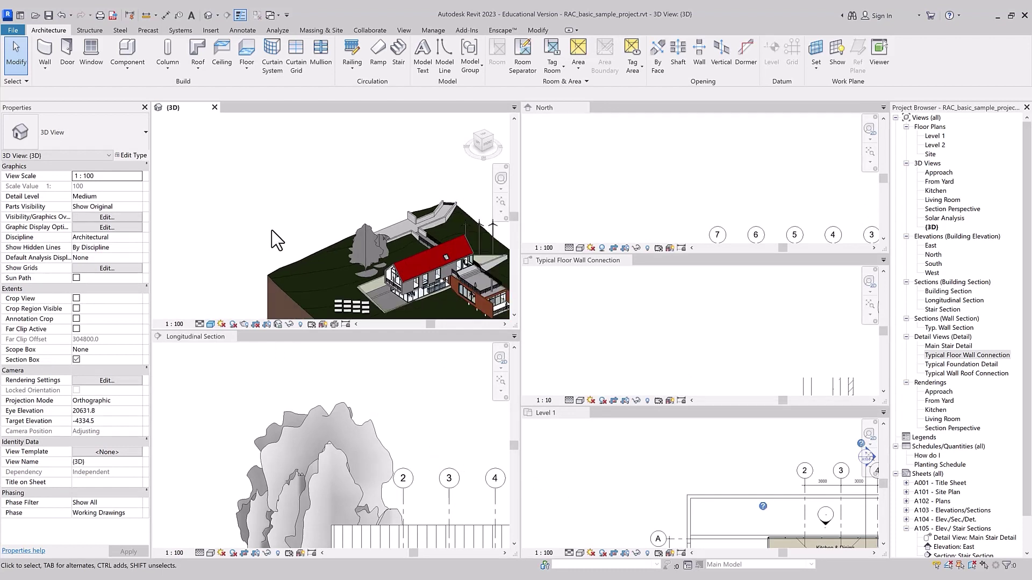
pyautogui.click(403, 30)
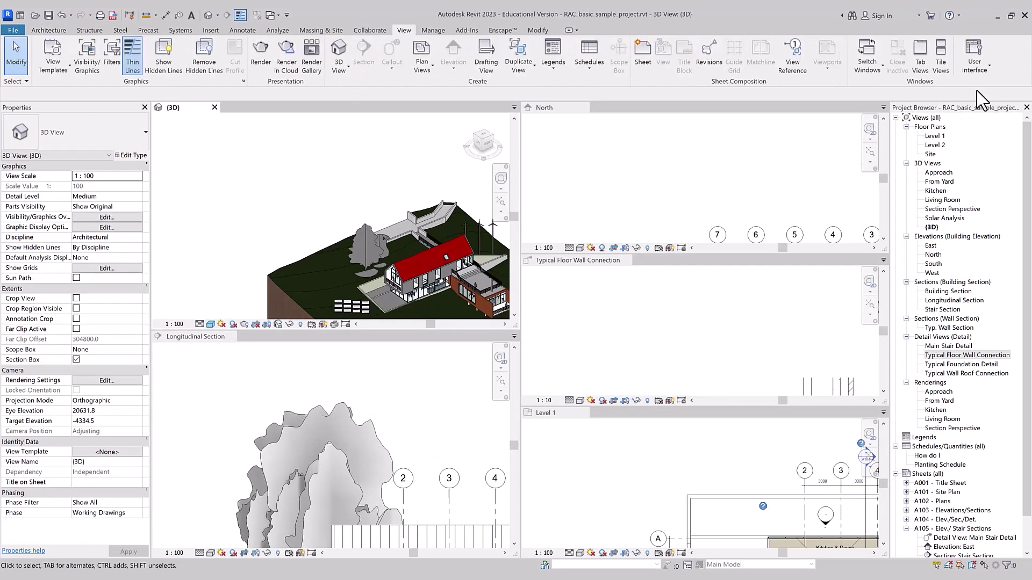
pyautogui.click(941, 67)
pyautogui.press('z')
pyautogui.press('a')
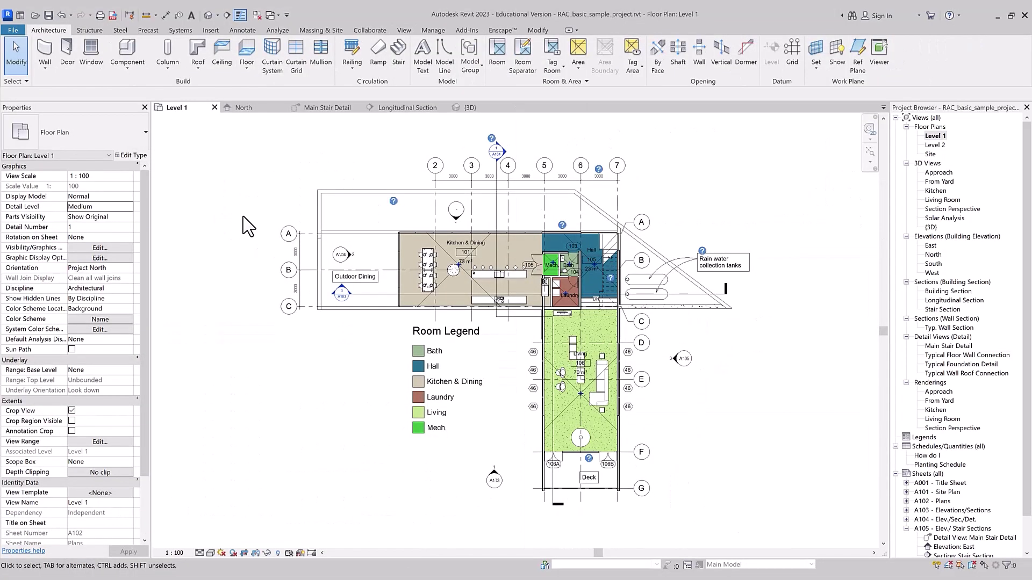
# Retile the five open views and zoom all to fit.
pyautogui.press('w')
pyautogui.press('t')
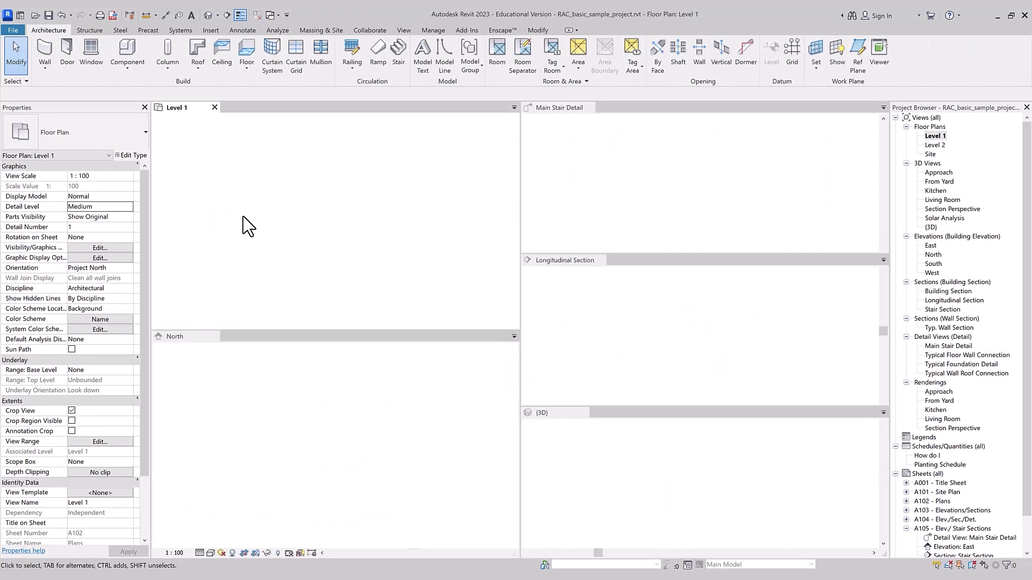
pyautogui.press('z')
pyautogui.press('a')
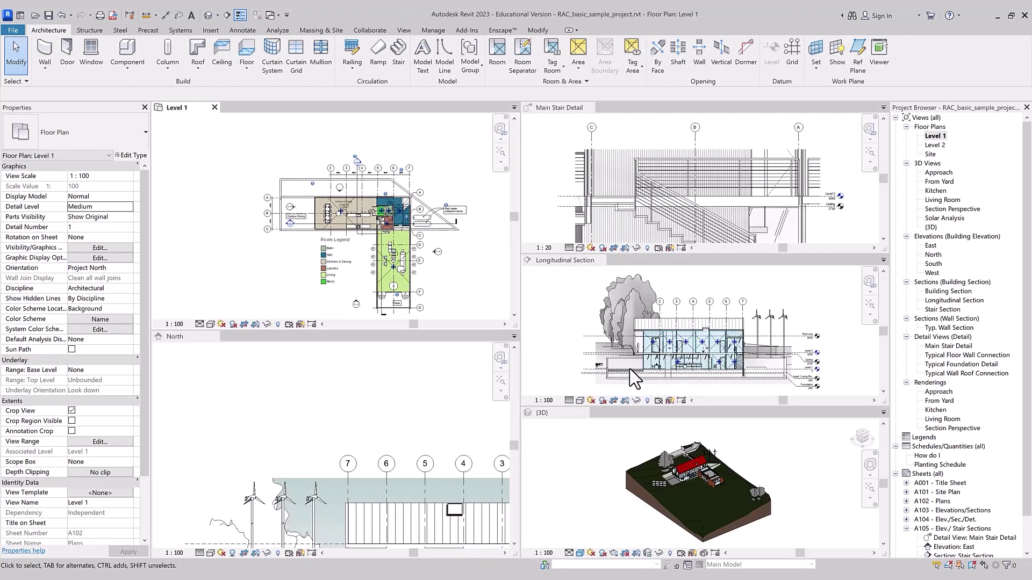
pyautogui.click(404, 31)
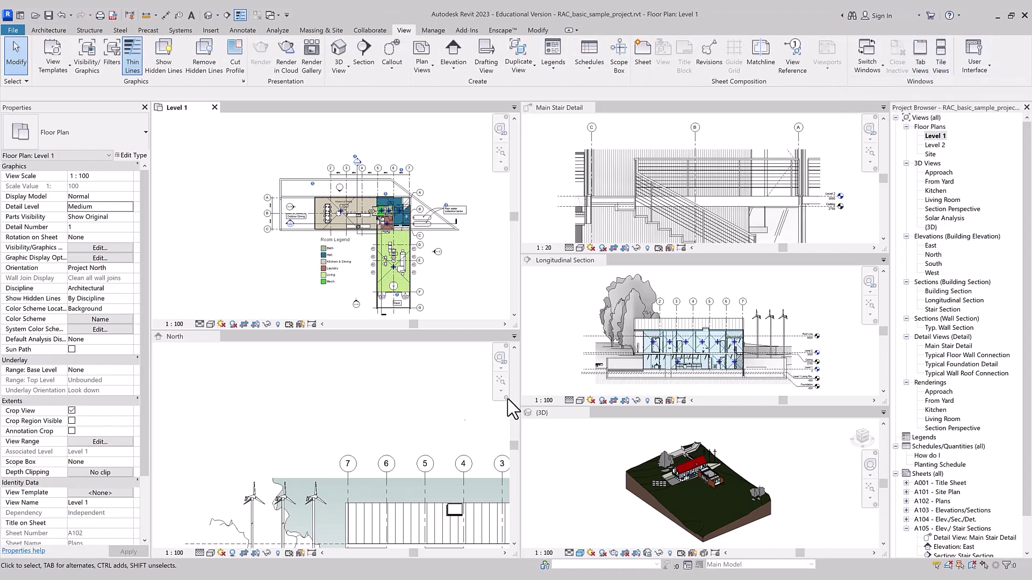
pyautogui.scroll(-2, 278, 430)
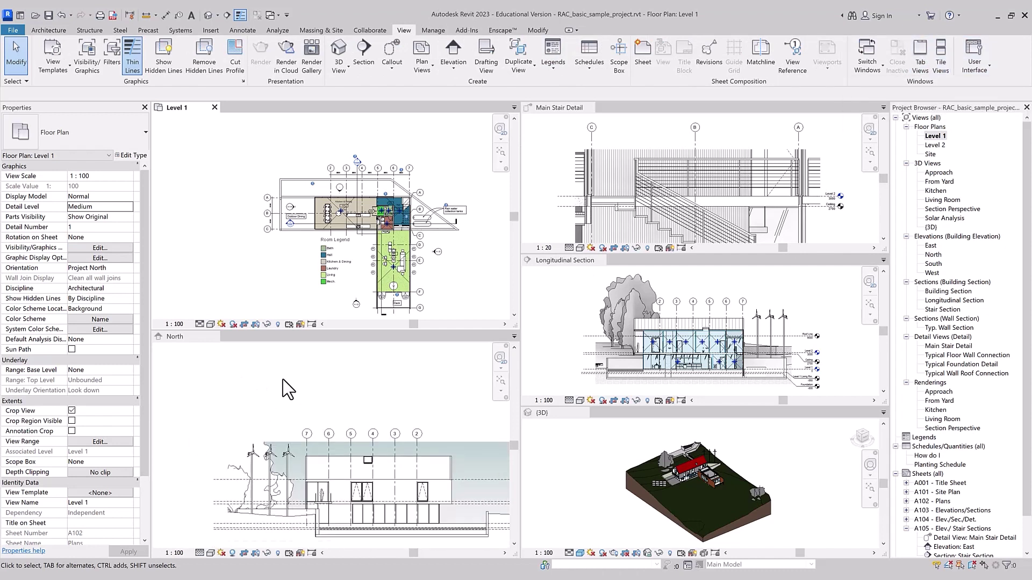
pyautogui.scroll(-1, 283, 380)
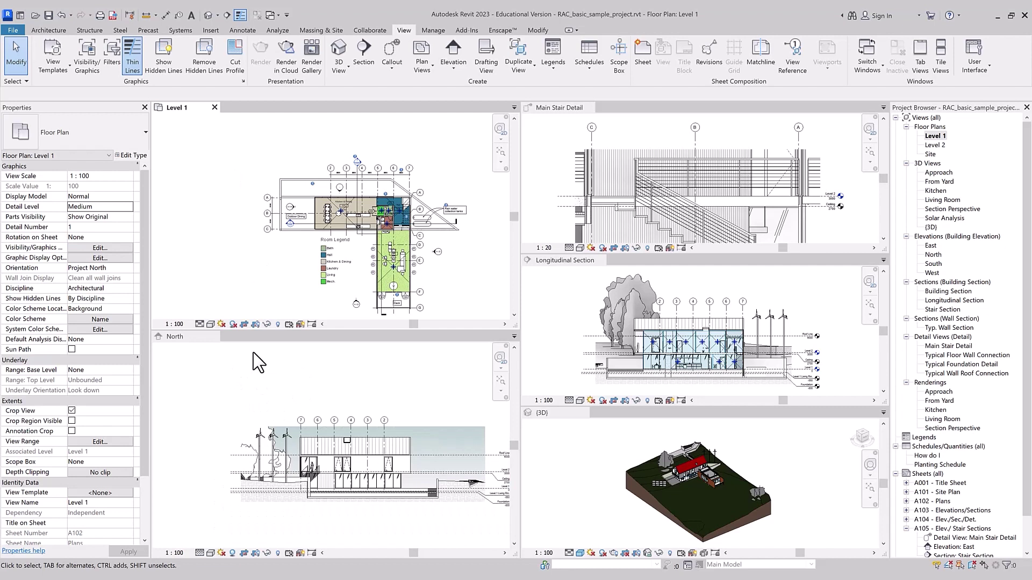
# Open the South elevation and dock it as a tab in the North elevation pane.
pyautogui.click(935, 263)
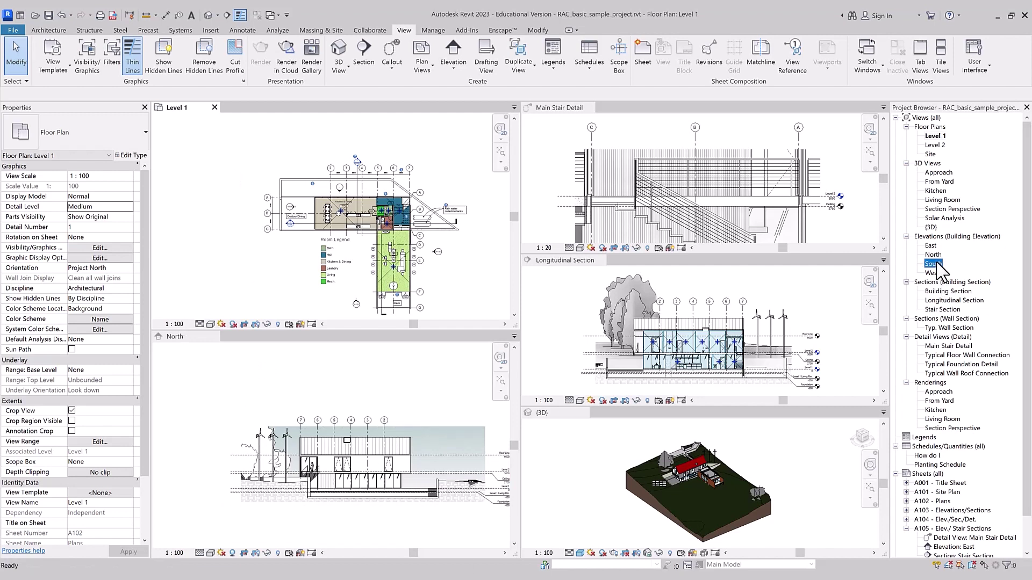
pyautogui.doubleClick(935, 264)
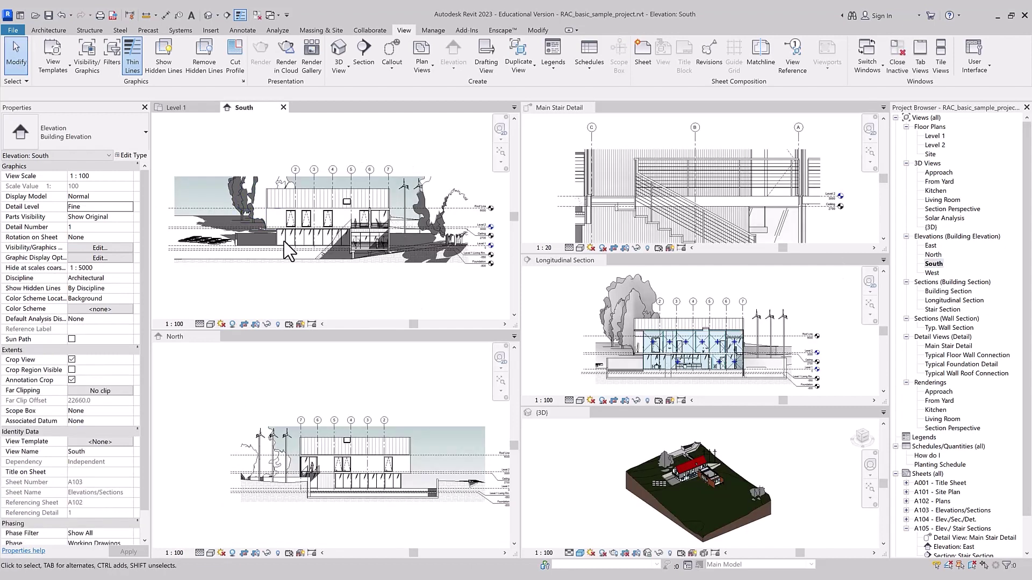
pyautogui.moveTo(250, 106); pyautogui.dragTo(245, 347)
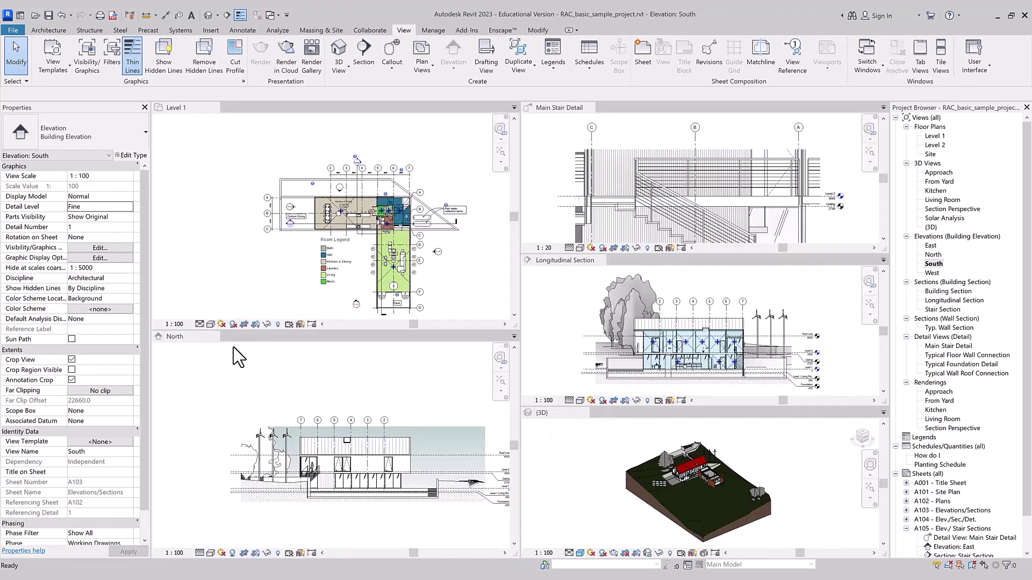
pyautogui.click(175, 336)
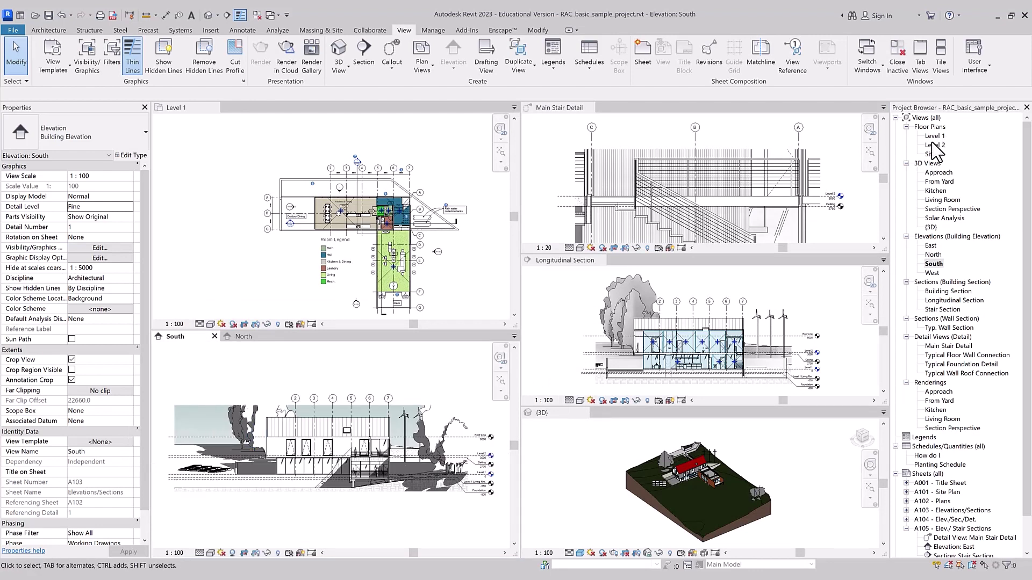
# Open Level 2 grouped with Level 1, then activate South and open the West elevation.
pyautogui.doubleClick(934, 145)
pyautogui.moveTo(334, 349); pyautogui.dragTo(235, 106)
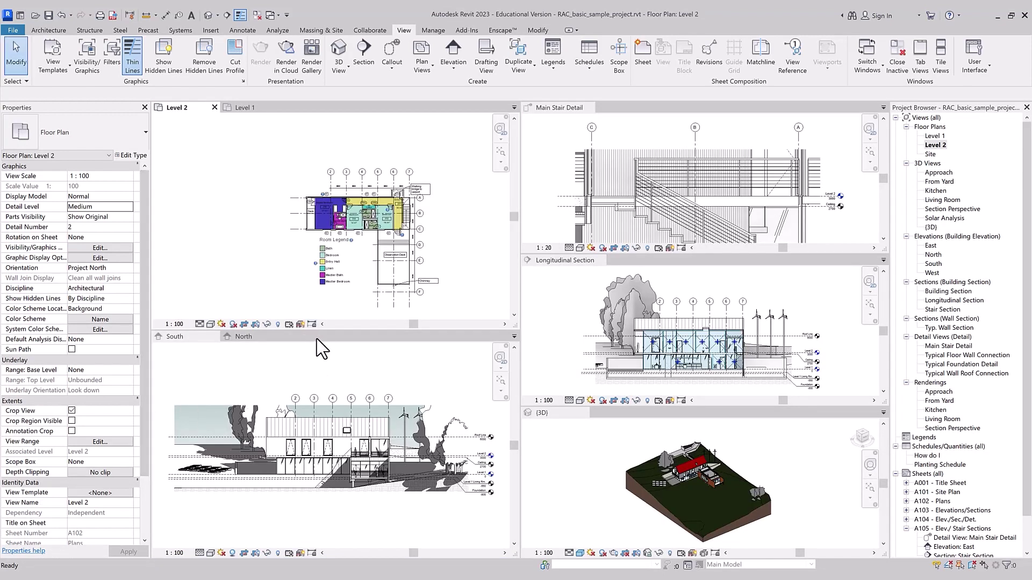
pyautogui.click(325, 339)
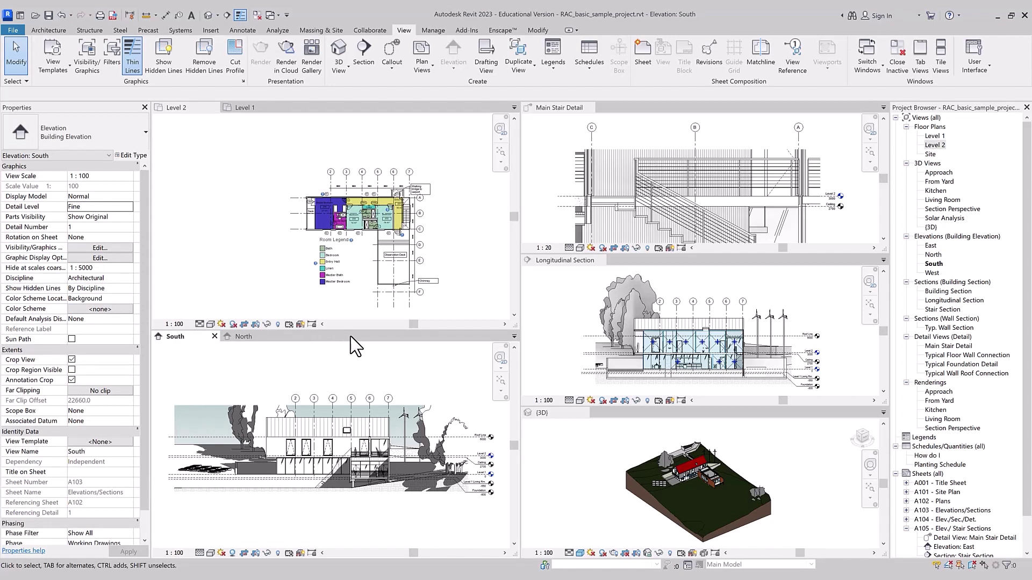
pyautogui.doubleClick(933, 273)
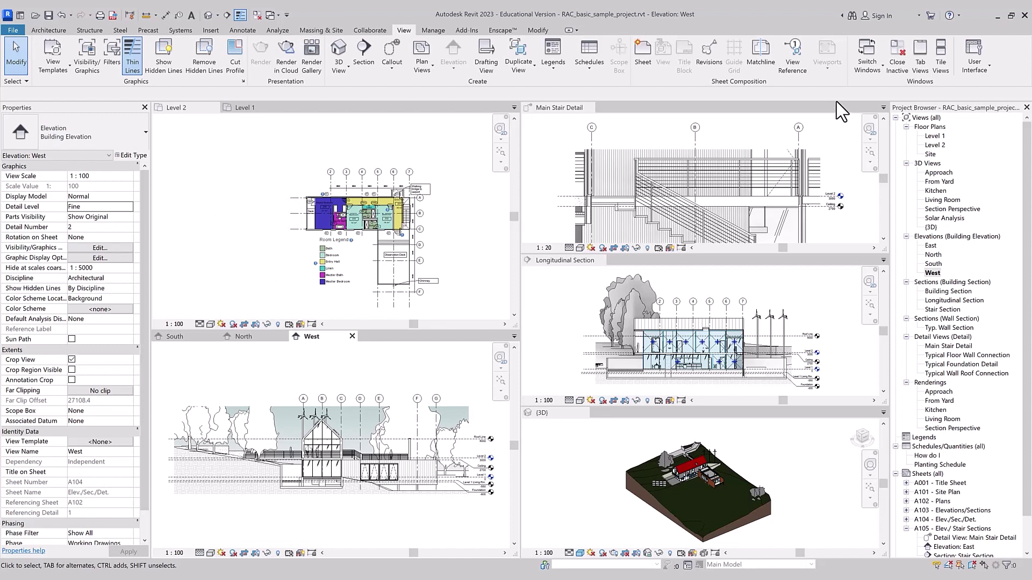
# Arrange all open views as tabs, fit the West elevation, and review the open-views list.
pyautogui.click(916, 74)
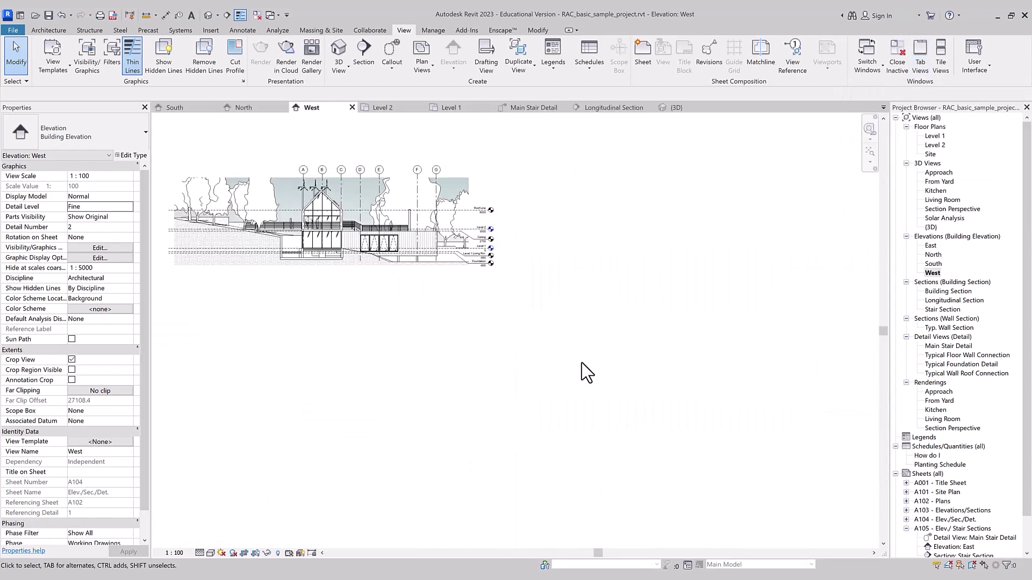
pyautogui.click(870, 152)
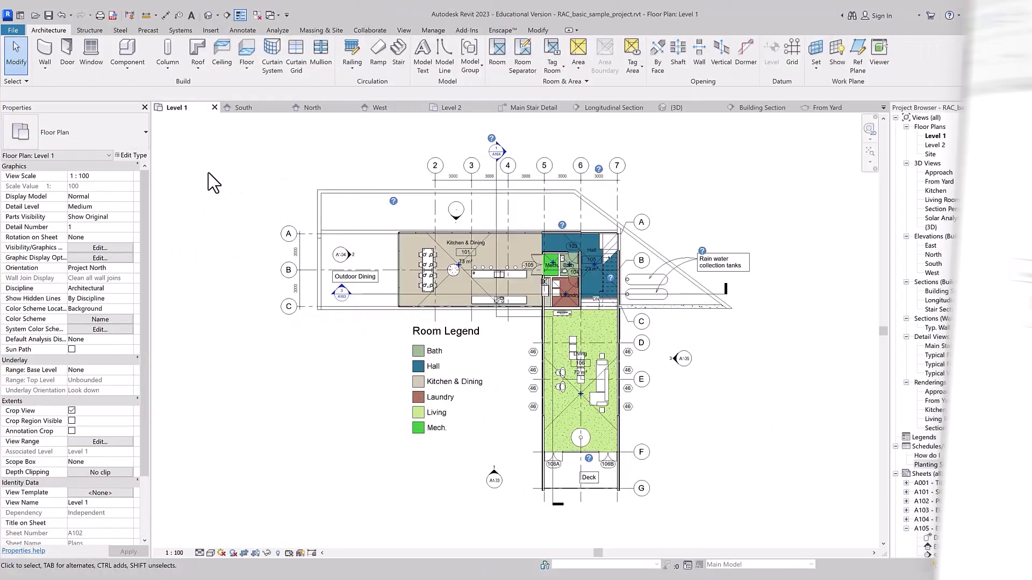
pyautogui.click(883, 107)
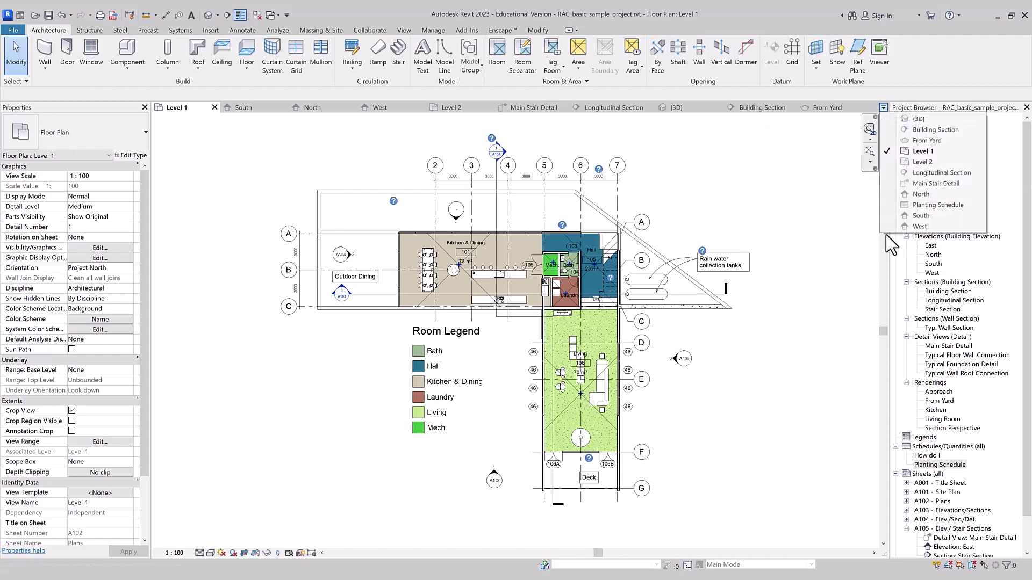
pyautogui.click(713, 194)
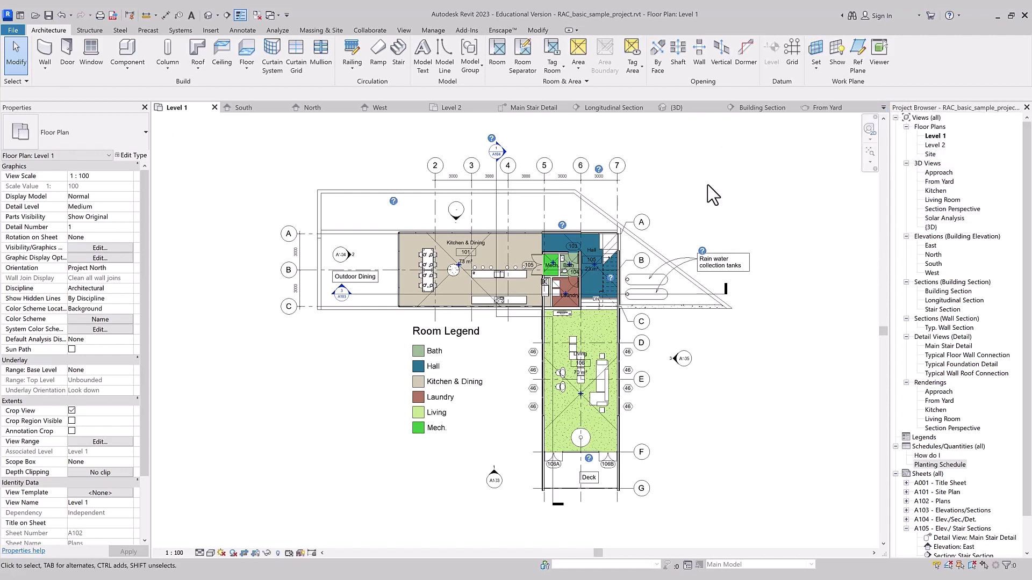
# Close all inactive views, keeping only the Level 1 floor plan.
pyautogui.click(404, 30)
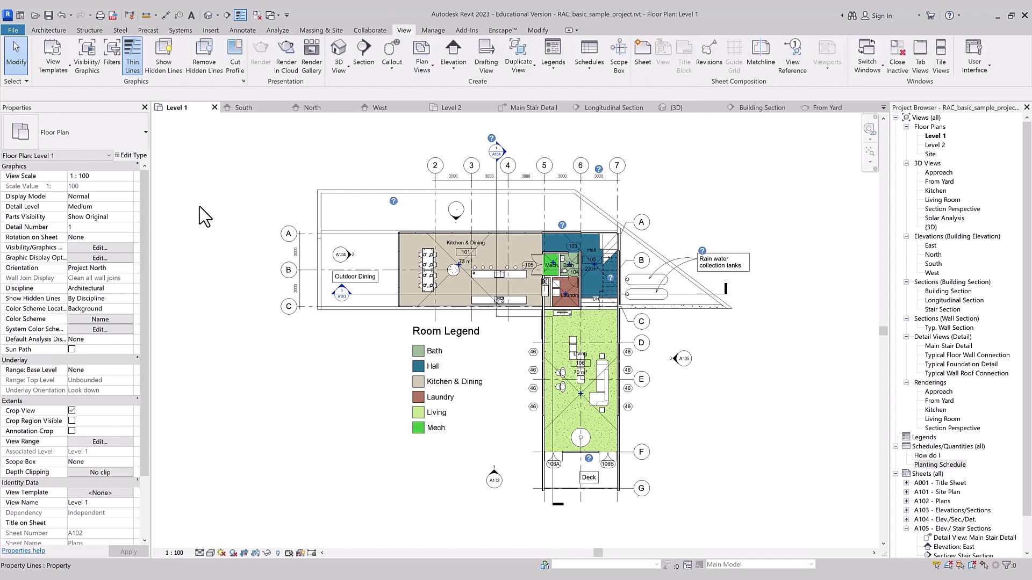
pyautogui.click(887, 77)
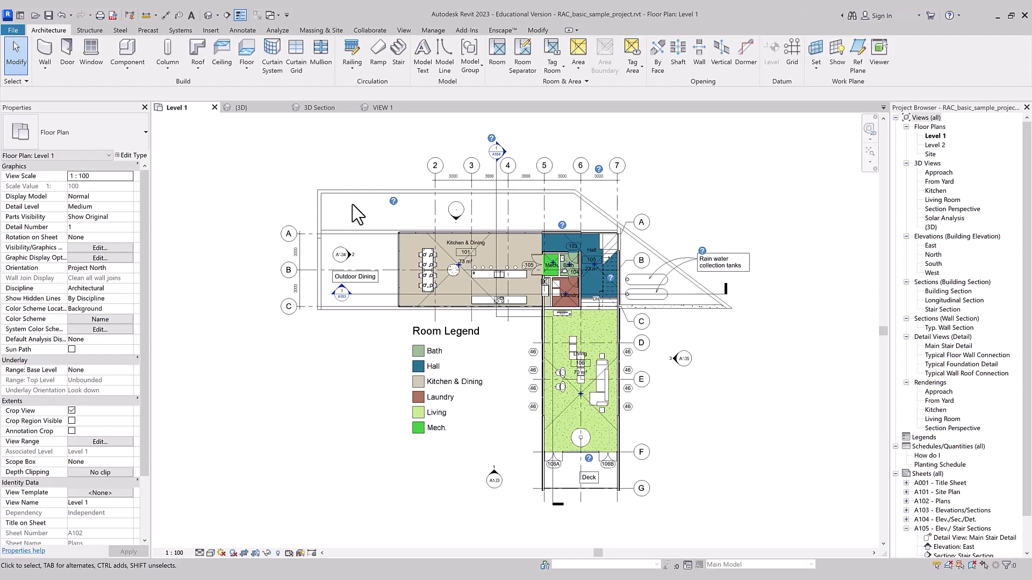
pyautogui.click(410, 30)
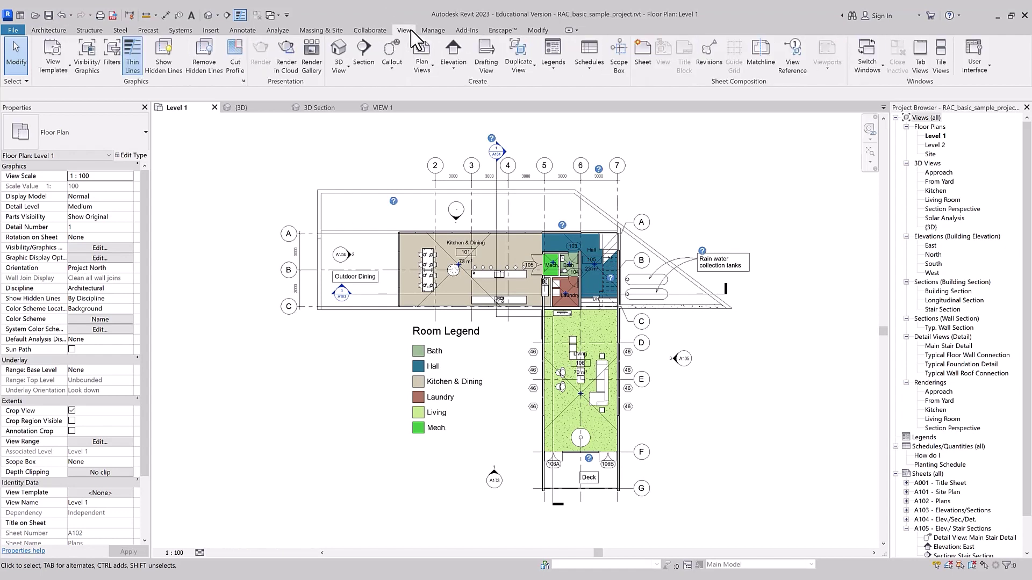
# Check the Quick Access Toolbar menu, then use Switch Windows to reach the residential villa's 3D view.
pyautogui.click(882, 65)
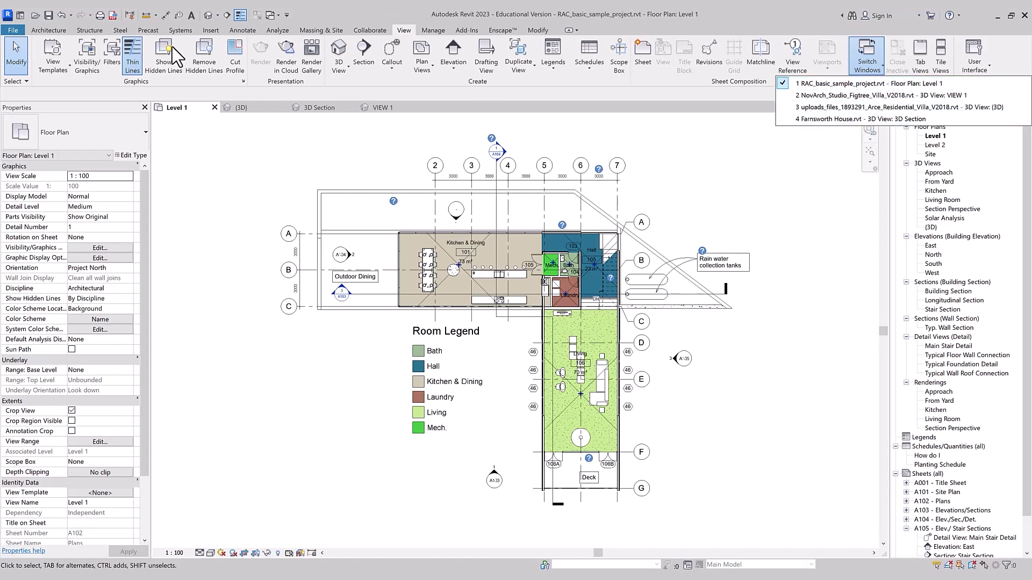
pyautogui.click(287, 15)
pyautogui.click(287, 15)
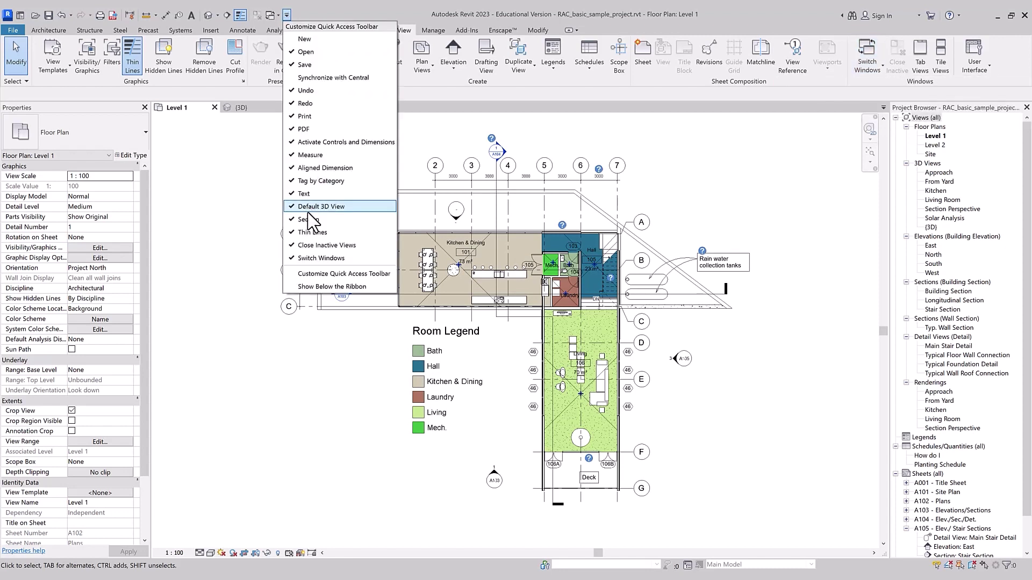
pyautogui.click(271, 16)
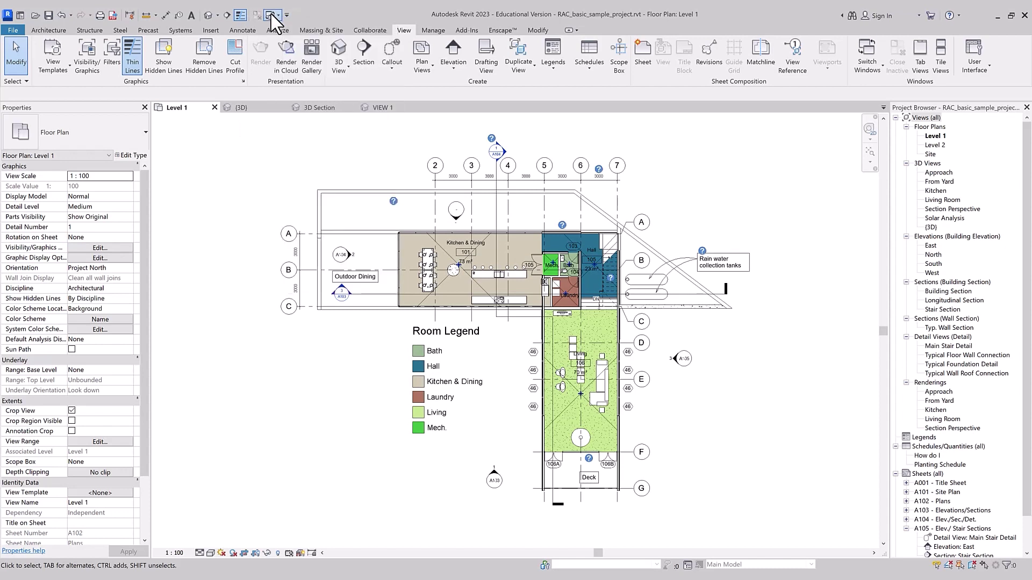
pyautogui.click(285, 56)
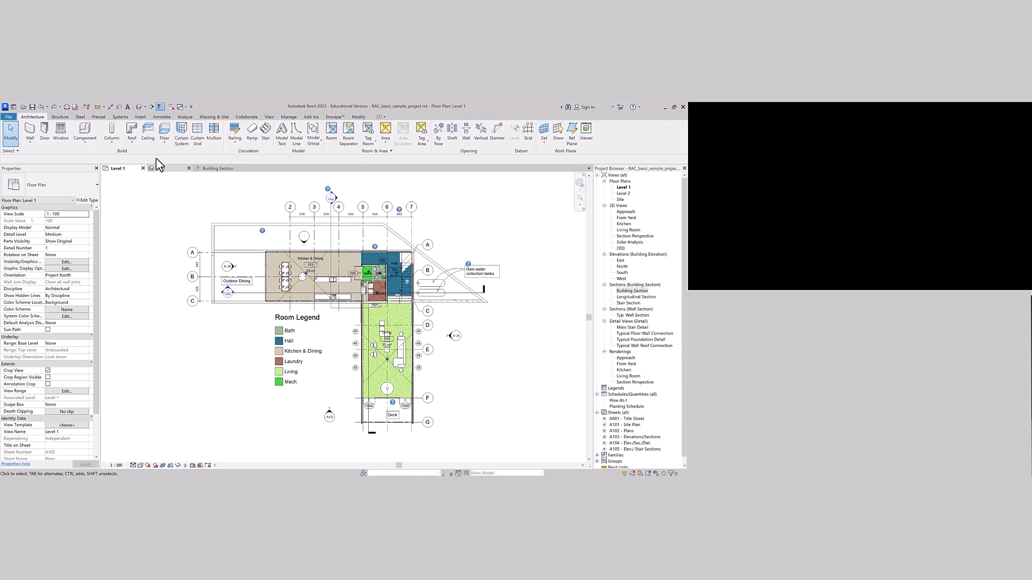
# Float the 3D house view in its own window, maximized on the second screen.
pyautogui.click(170, 169)
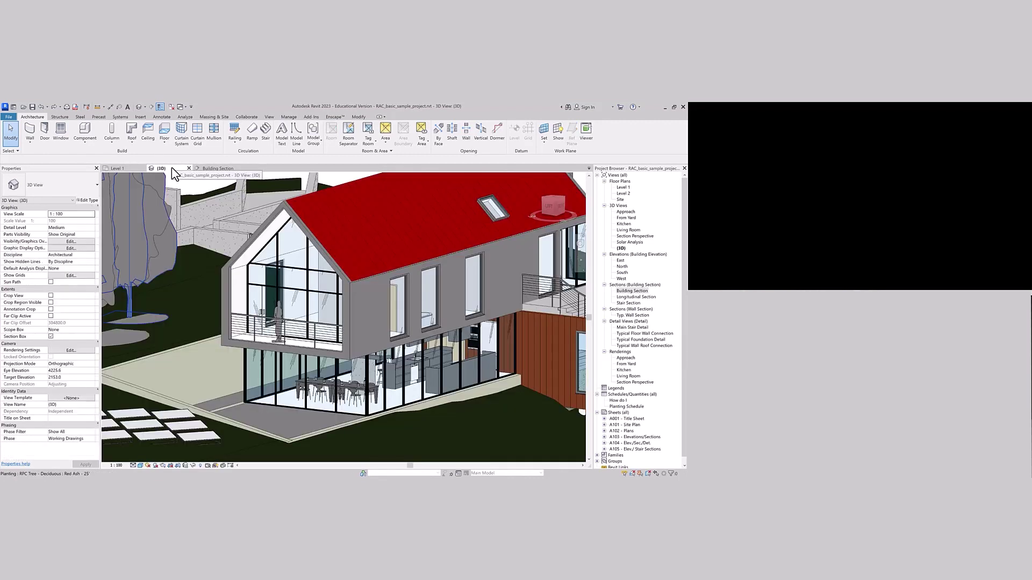
pyautogui.moveTo(172, 170)
pyautogui.mouseDown()
pyautogui.moveTo(272, 290)
pyautogui.moveTo(790, 153)
pyautogui.moveTo(783, 134)
pyautogui.mouseUp()
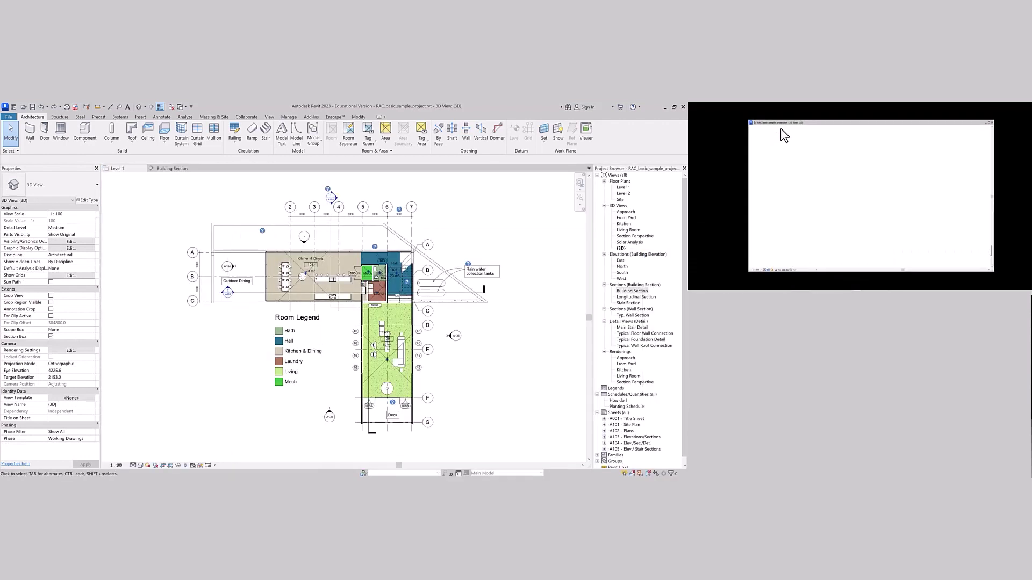
pyautogui.doubleClick(808, 122)
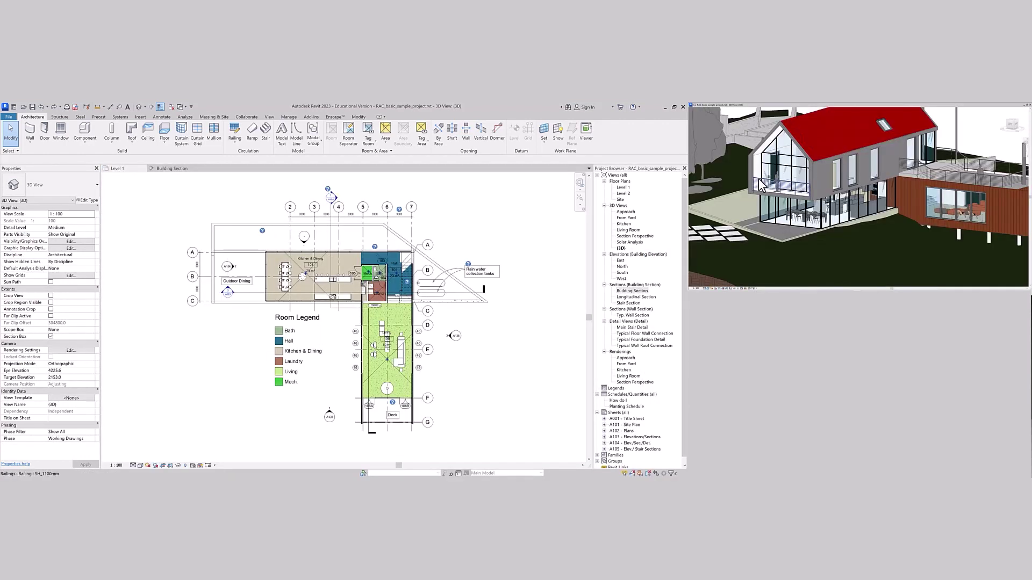
pyautogui.scroll(3, 778, 209)
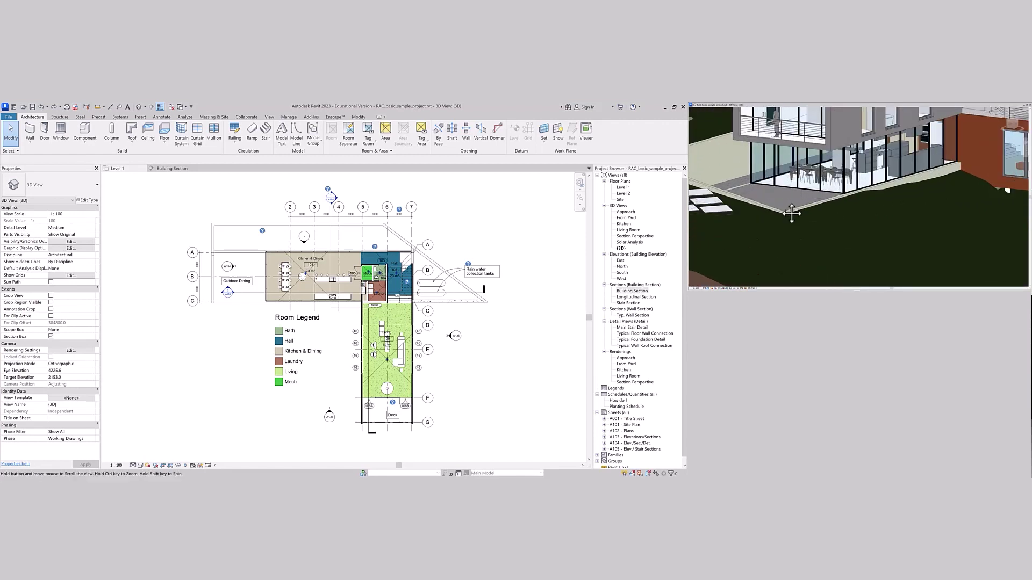
pyautogui.scroll(2, 752, 182)
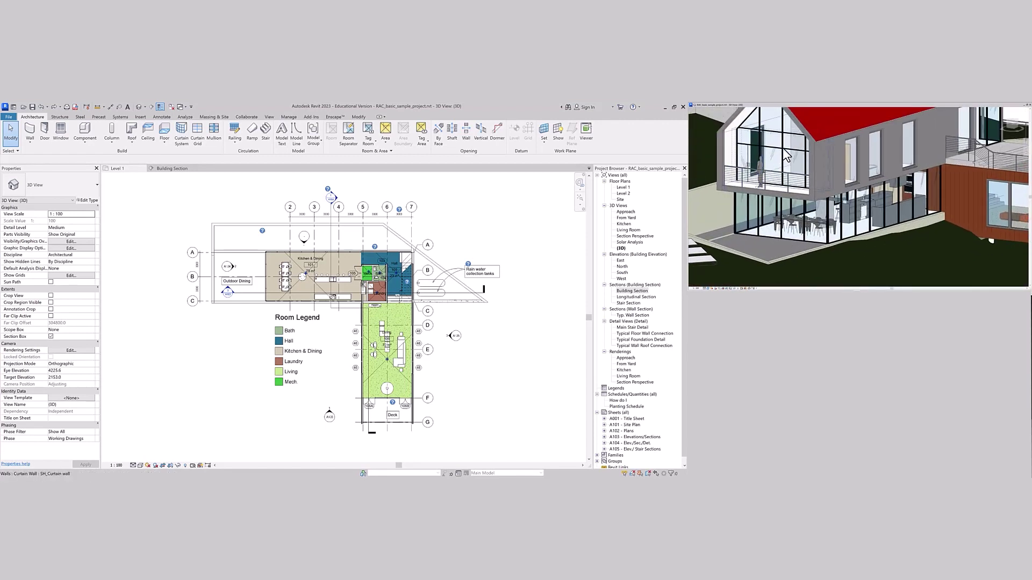
# Tear off and maximize the Building Section view, then dock it back into the main window.
pyautogui.click(173, 168)
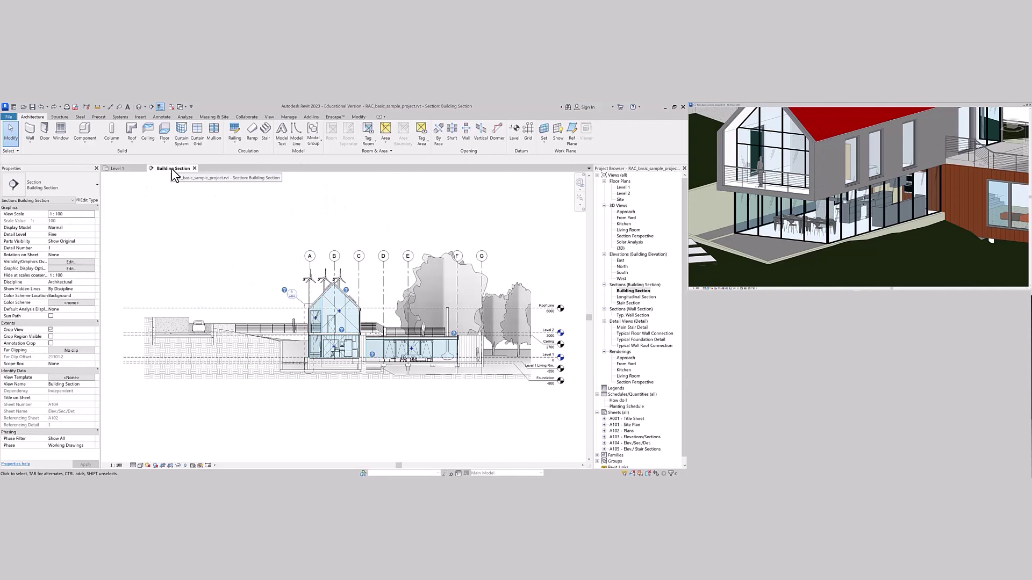
pyautogui.moveTo(173, 169); pyautogui.dragTo(785, 119)
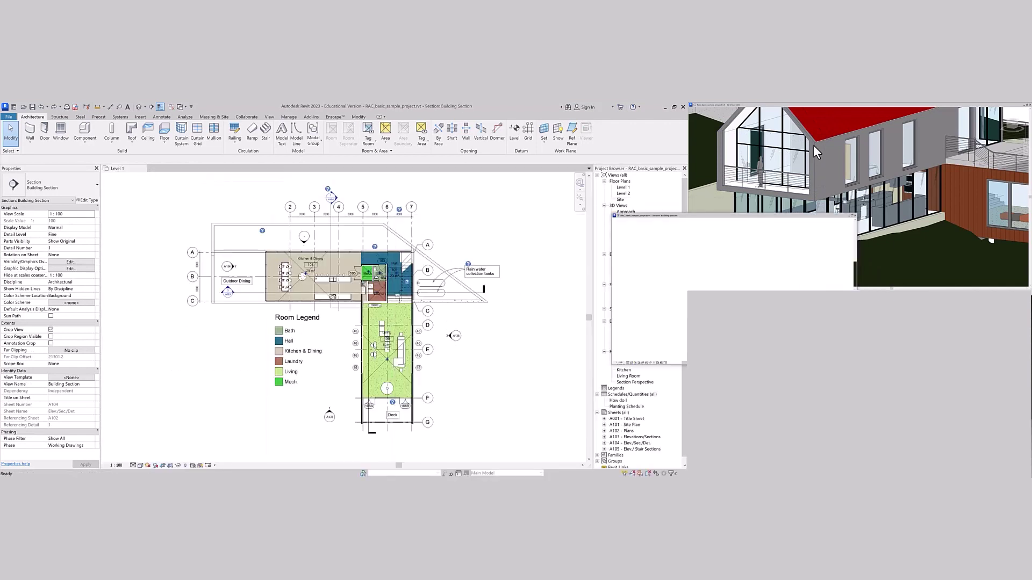
pyautogui.doubleClick(784, 106)
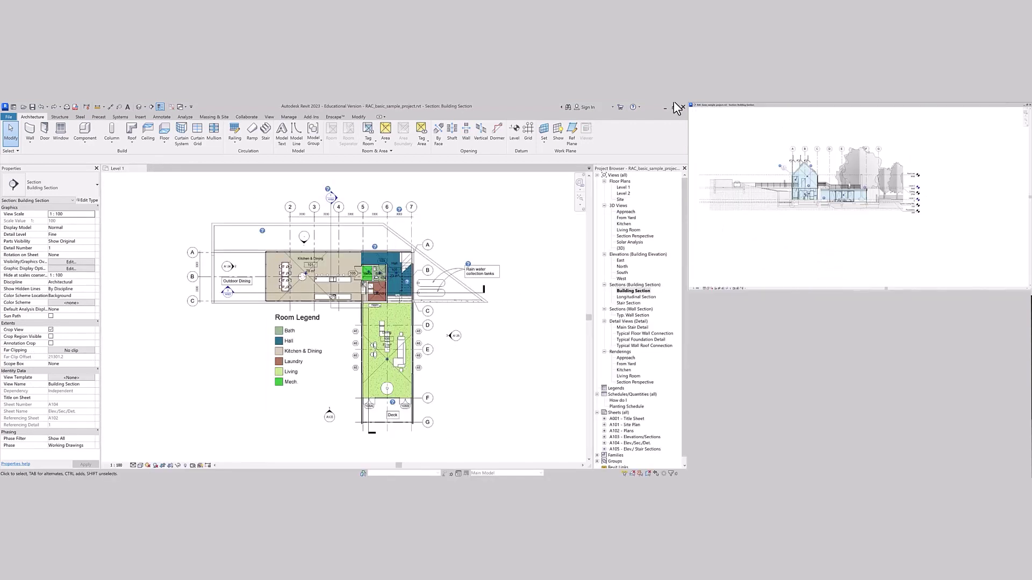
pyautogui.moveTo(767, 109); pyautogui.dragTo(186, 172)
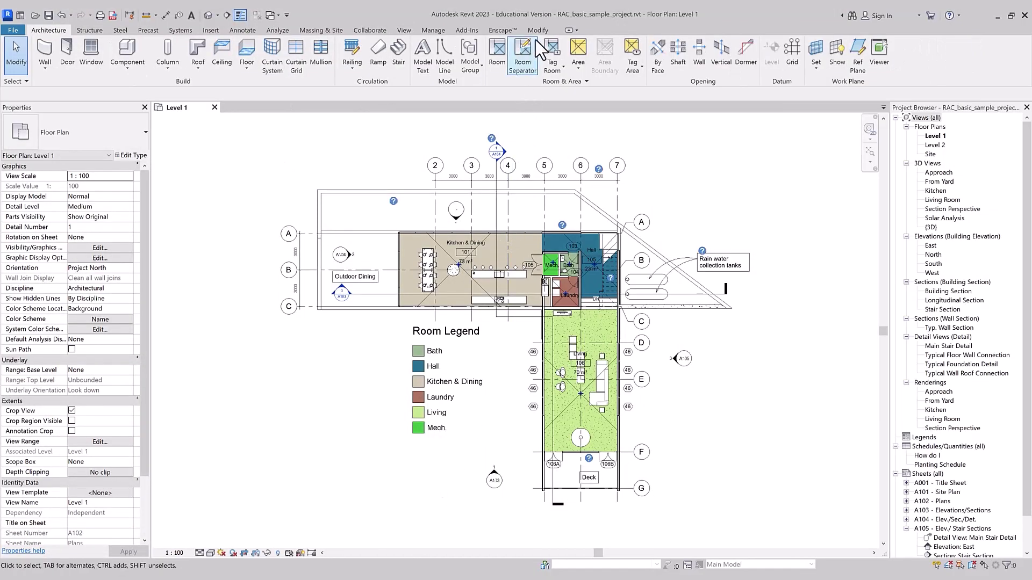
# Select the top wall, a round column, the section line and the TV to reveal their contextual tabs.
pyautogui.click(539, 31)
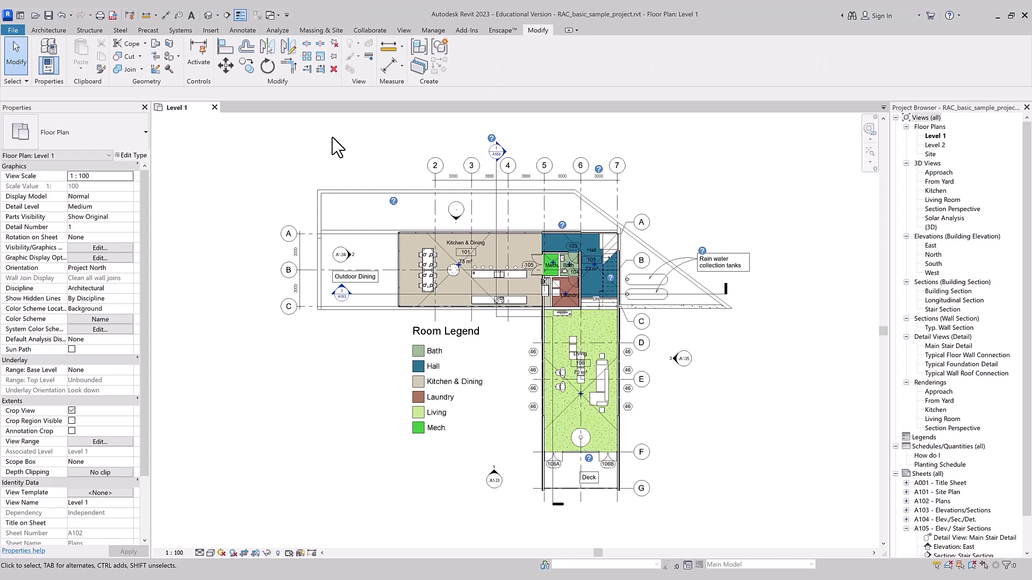
pyautogui.click(332, 192)
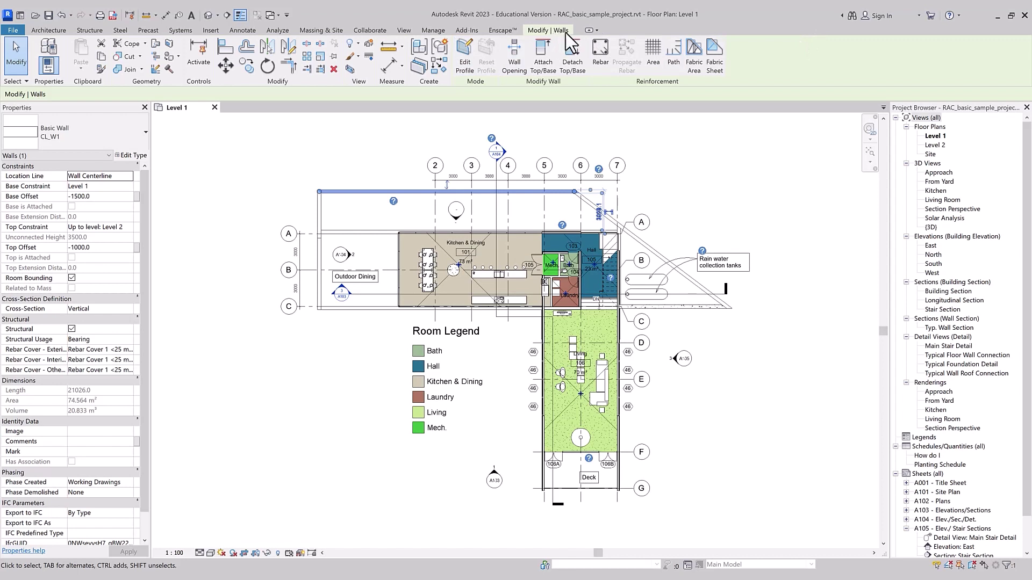
pyautogui.click(454, 272)
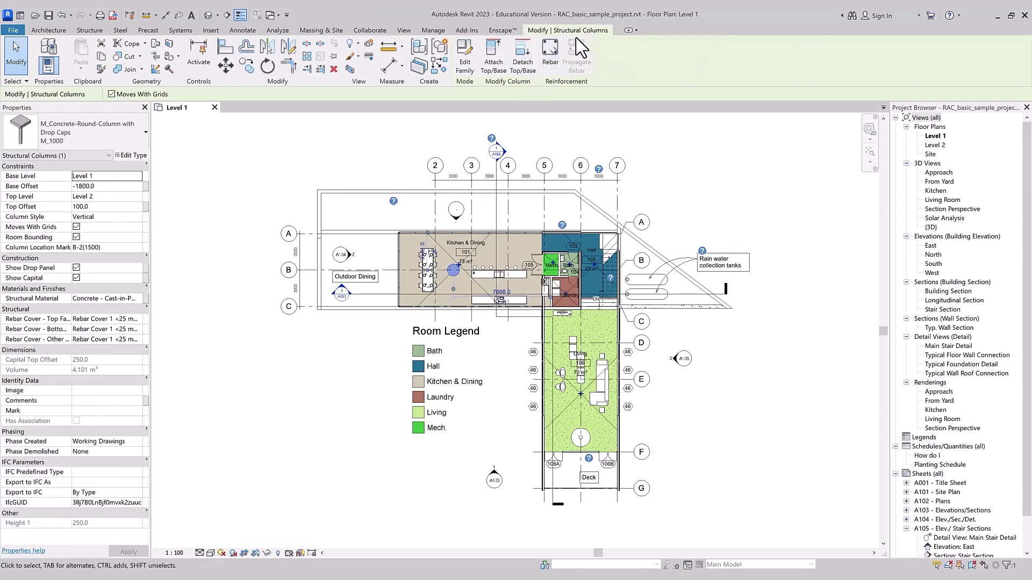
pyautogui.click(375, 295)
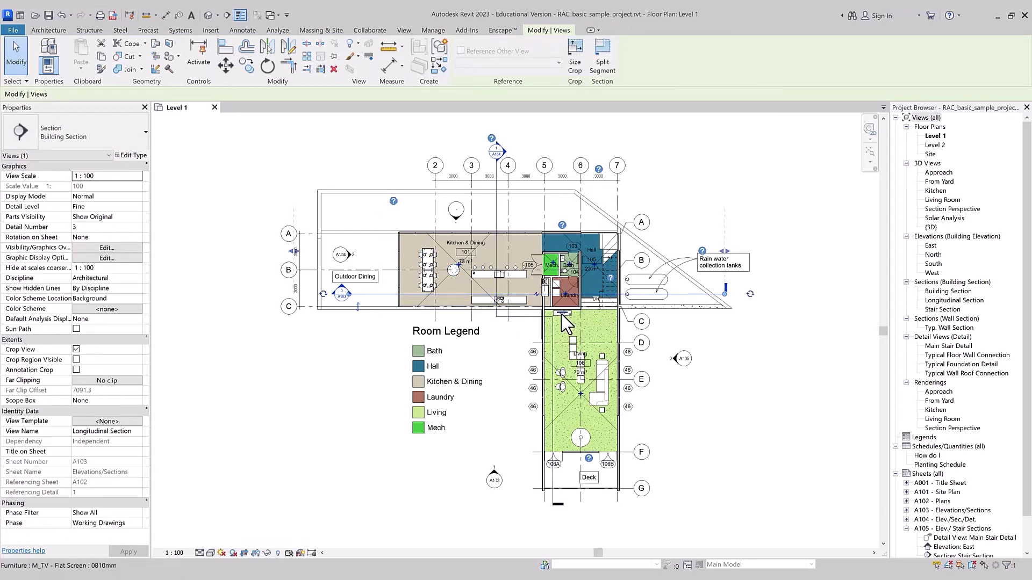
pyautogui.click(563, 315)
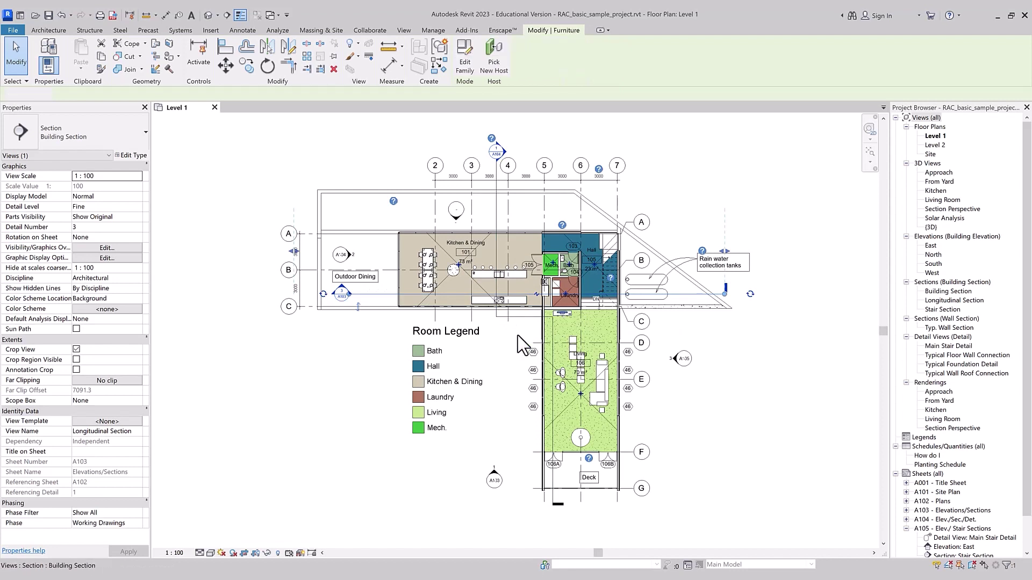
# Clear the selection and start the Wall command with the WA shortcut.
pyautogui.click(353, 335)
pyautogui.press('w')
pyautogui.press('a')
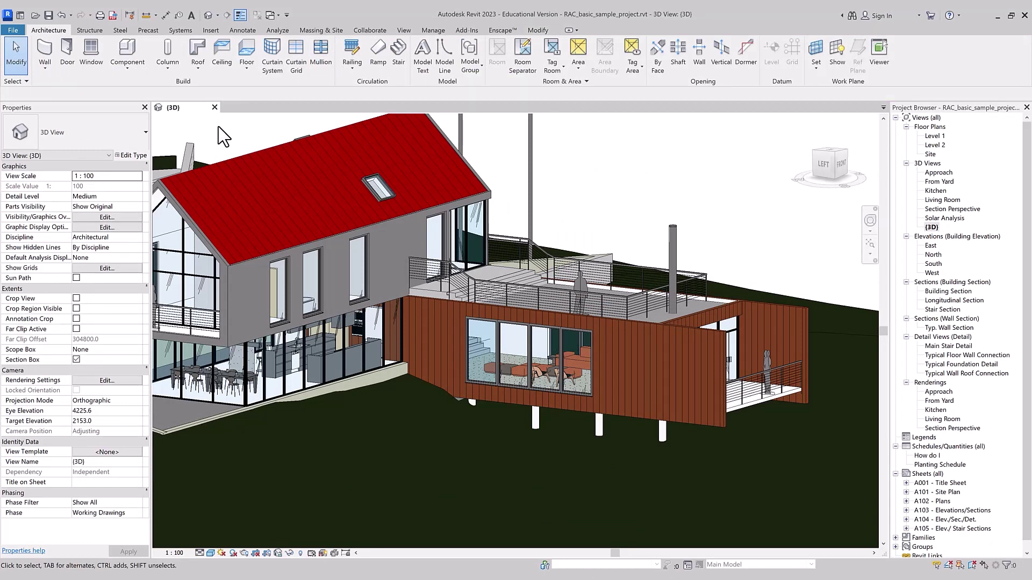
# Expand Families > Windows in the Project Browser to list the window families.
pyautogui.scroll(-1, 913, 136)
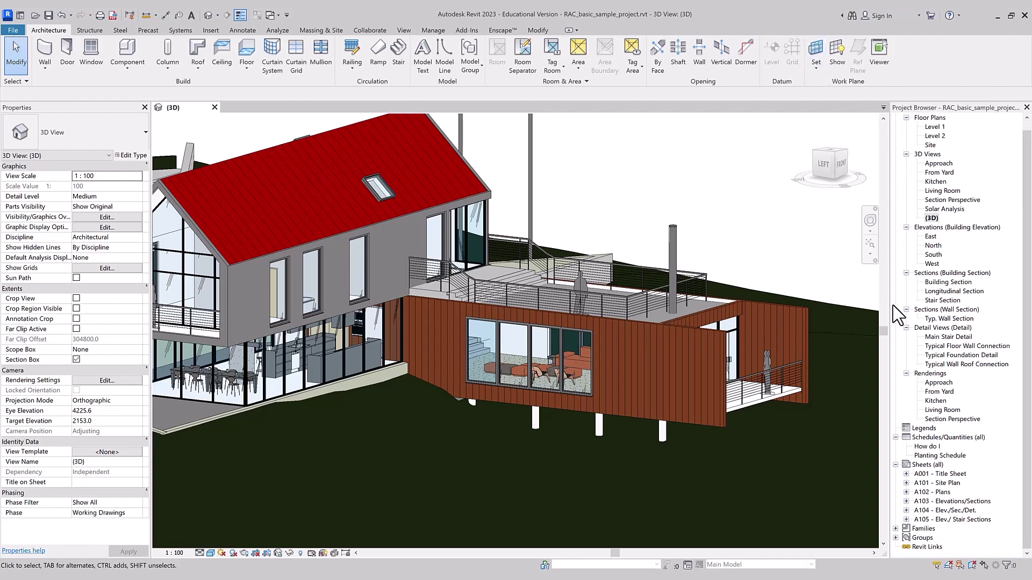
pyautogui.click(929, 530)
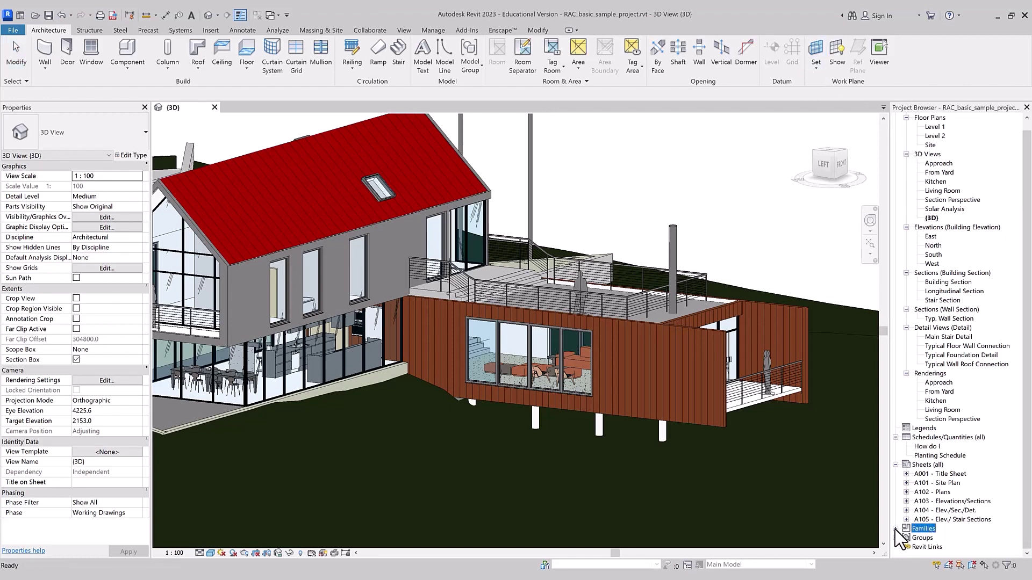
pyautogui.click(895, 530)
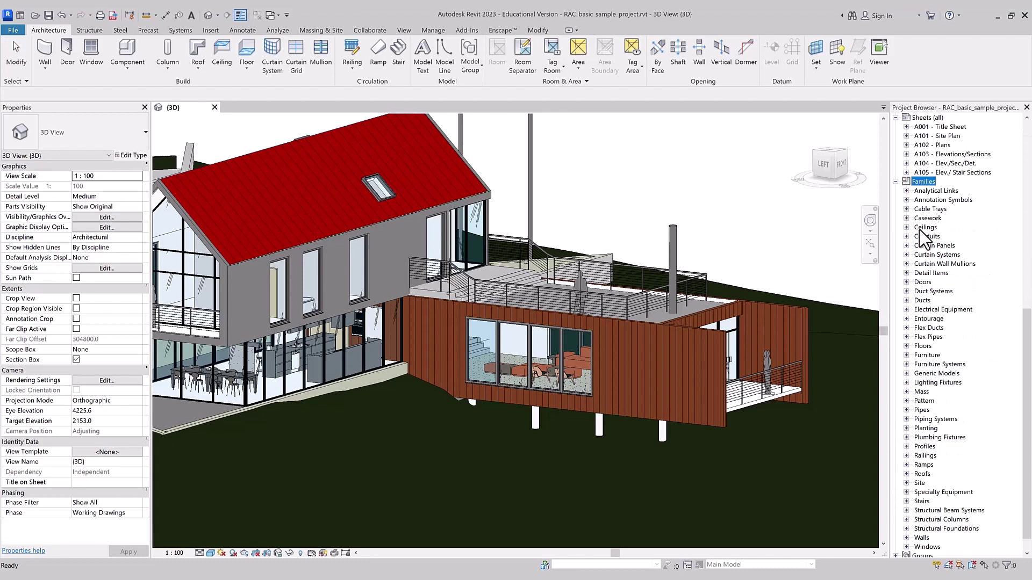
pyautogui.click(928, 548)
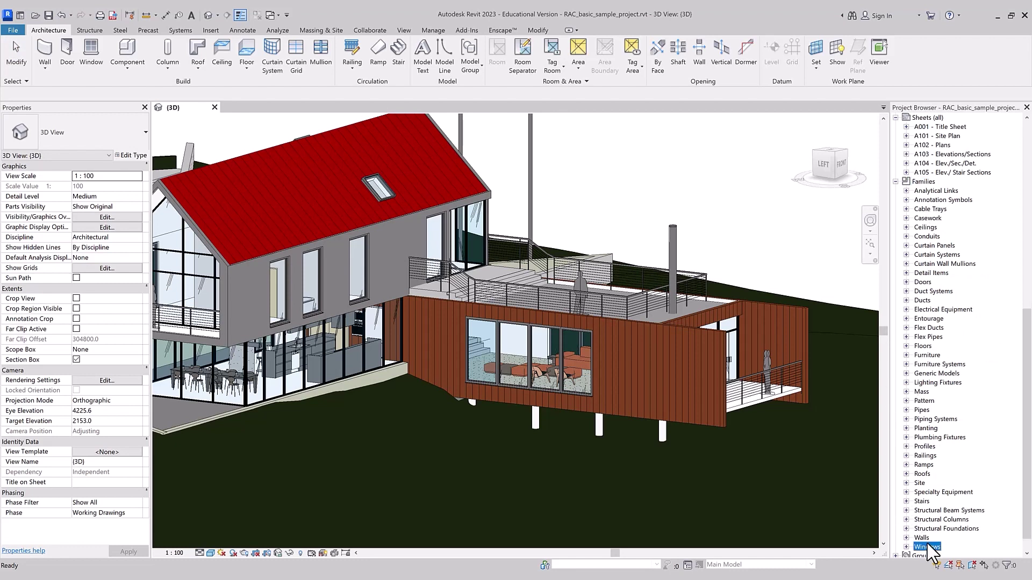
pyautogui.click(907, 547)
pyautogui.scroll(-1, 914, 489)
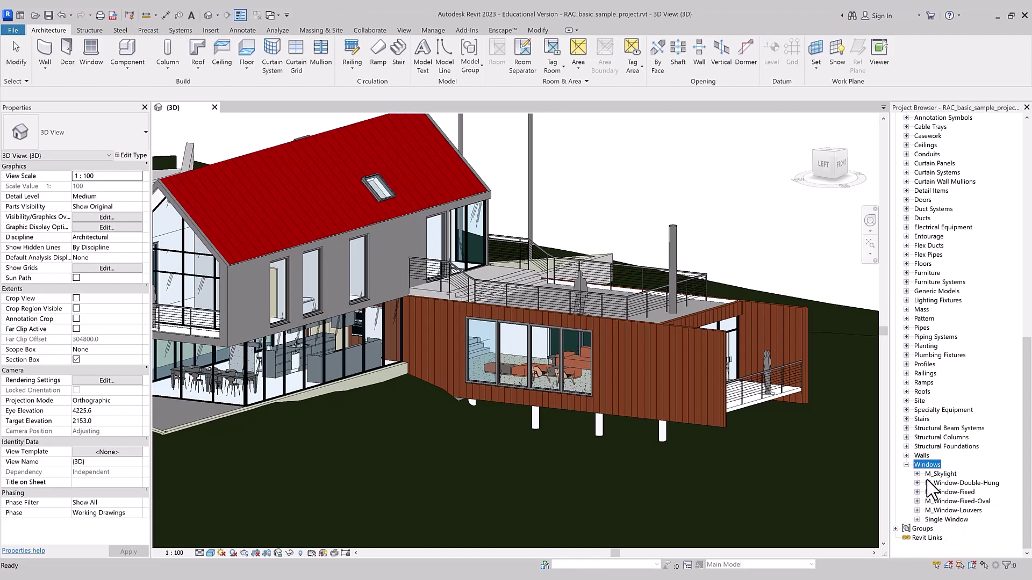
# Show the double-hung (950 x 1100mm) and fixed-oval window types, then select and deselect the roof skylight.
pyautogui.click(917, 483)
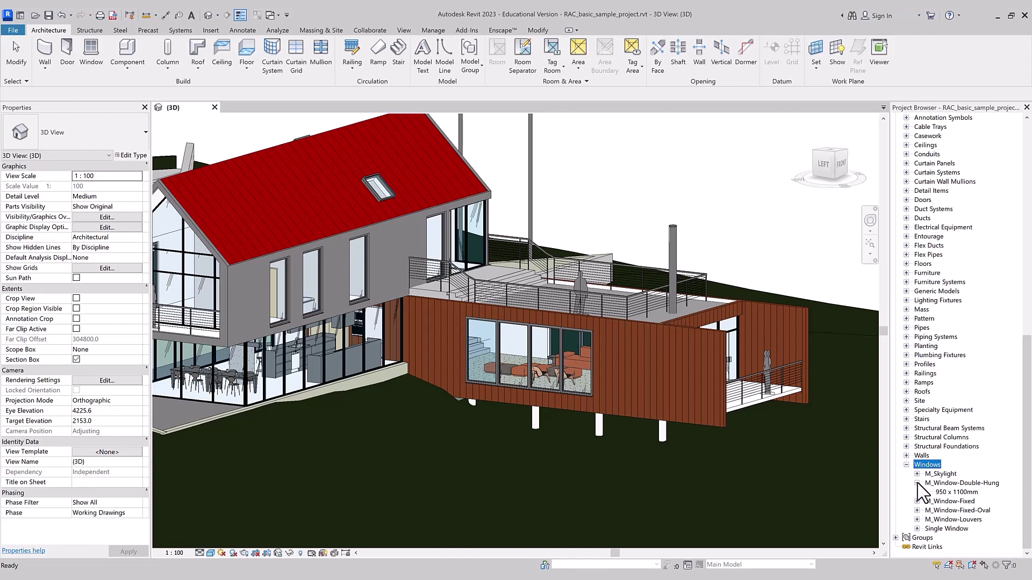
pyautogui.click(955, 492)
pyautogui.click(917, 511)
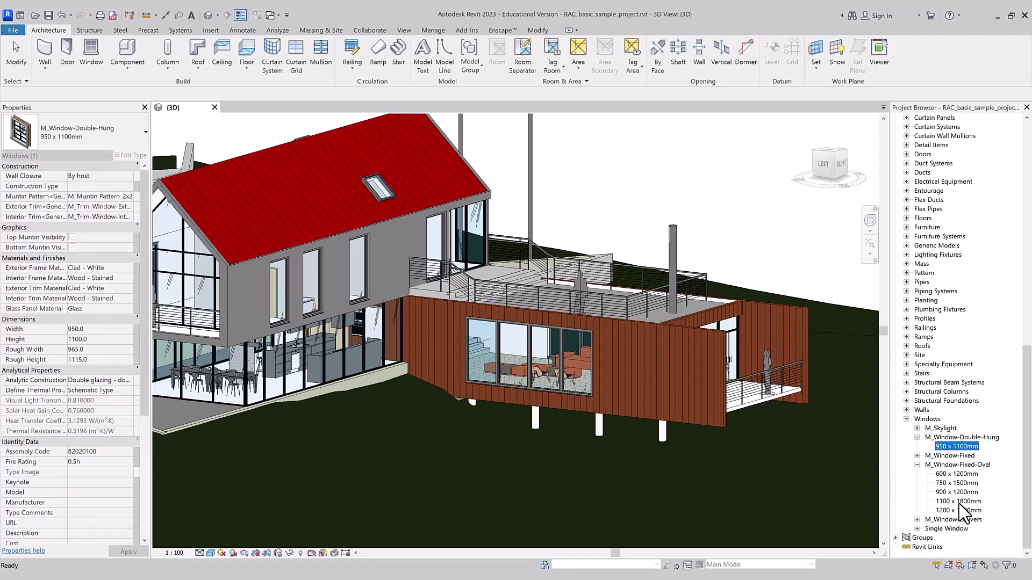
pyautogui.click(379, 191)
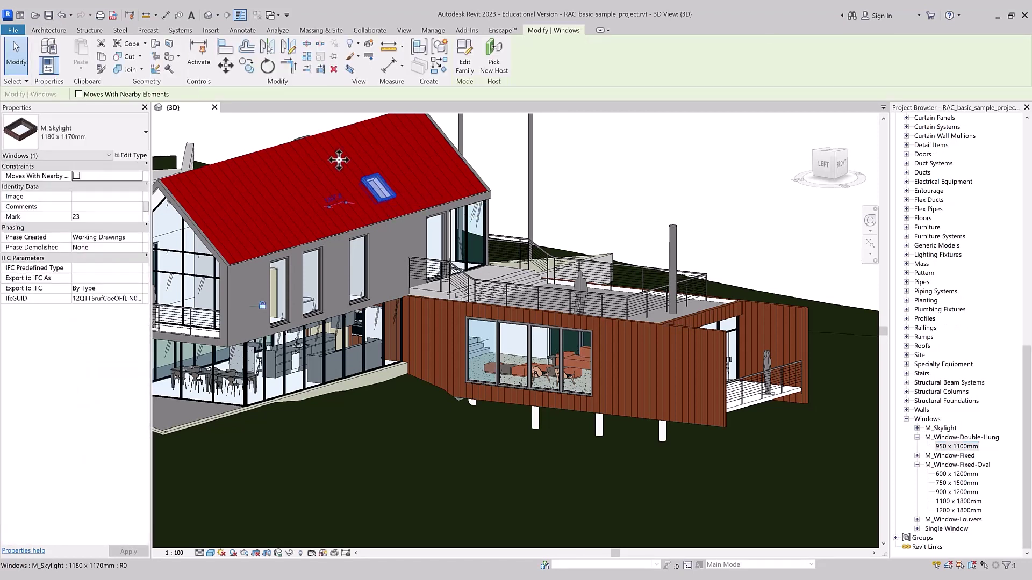
pyautogui.click(299, 136)
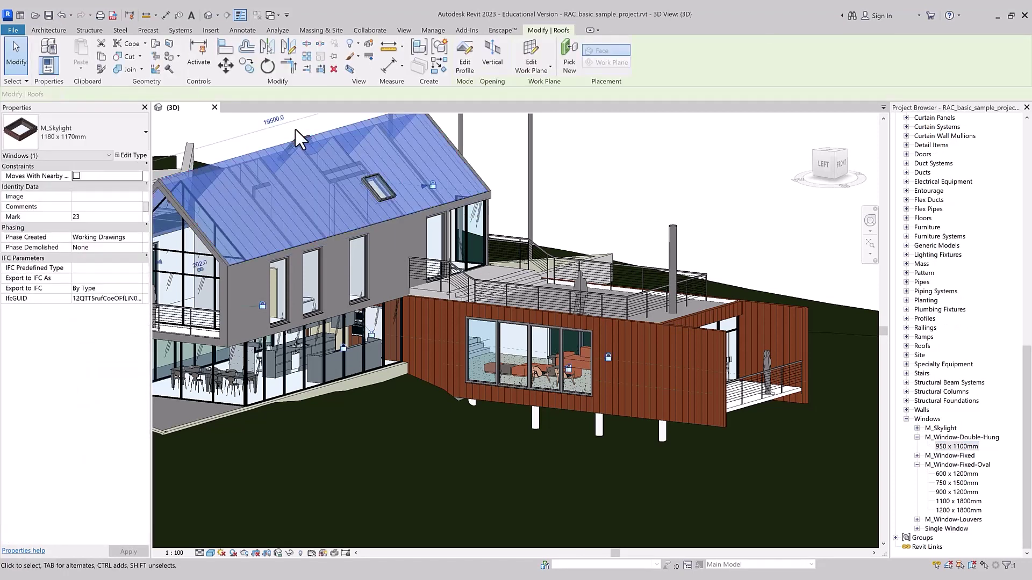
pyautogui.press('Escape')
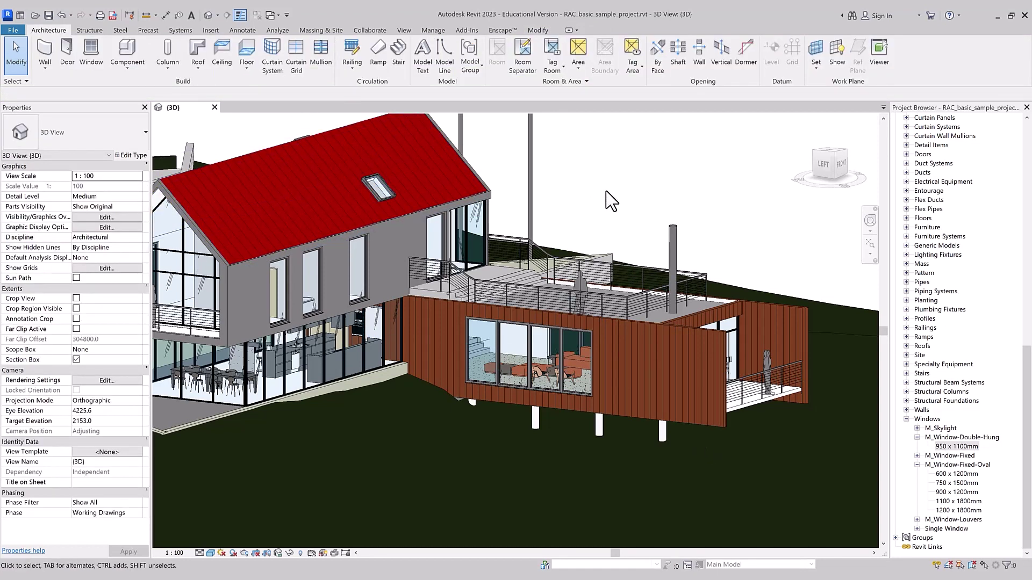
# Place a second M_Skylight 1180 x 1170mm on the red roof.
pyautogui.click(917, 428)
pyautogui.click(956, 455)
pyautogui.click(950, 437)
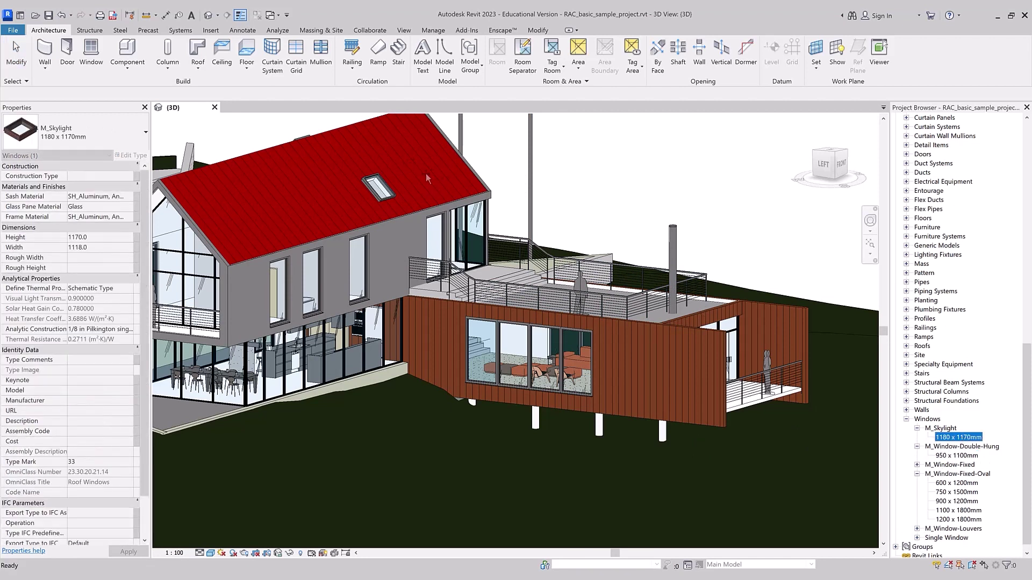
pyautogui.press('c')
pyautogui.press('s')
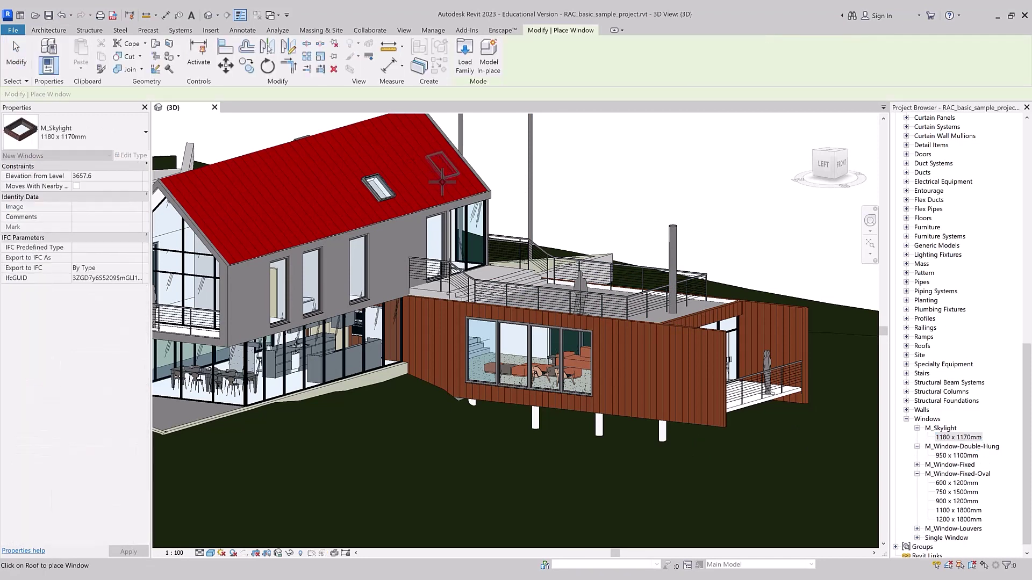
pyautogui.click(448, 173)
pyautogui.press('Escape')
# Change the skylight type's Width to 2118 in Type Properties and apply it.
pyautogui.click(448, 173)
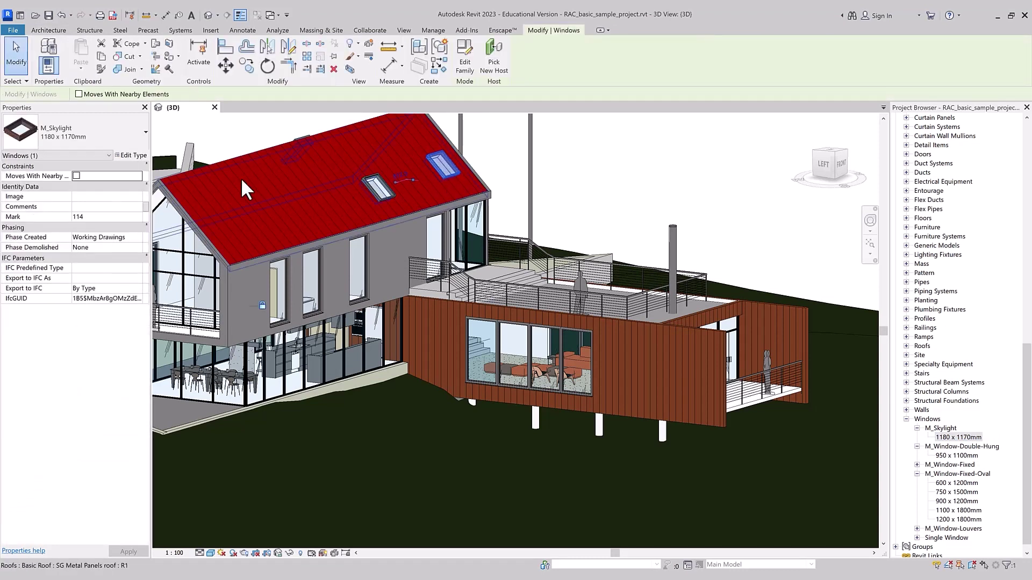
pyautogui.click(129, 155)
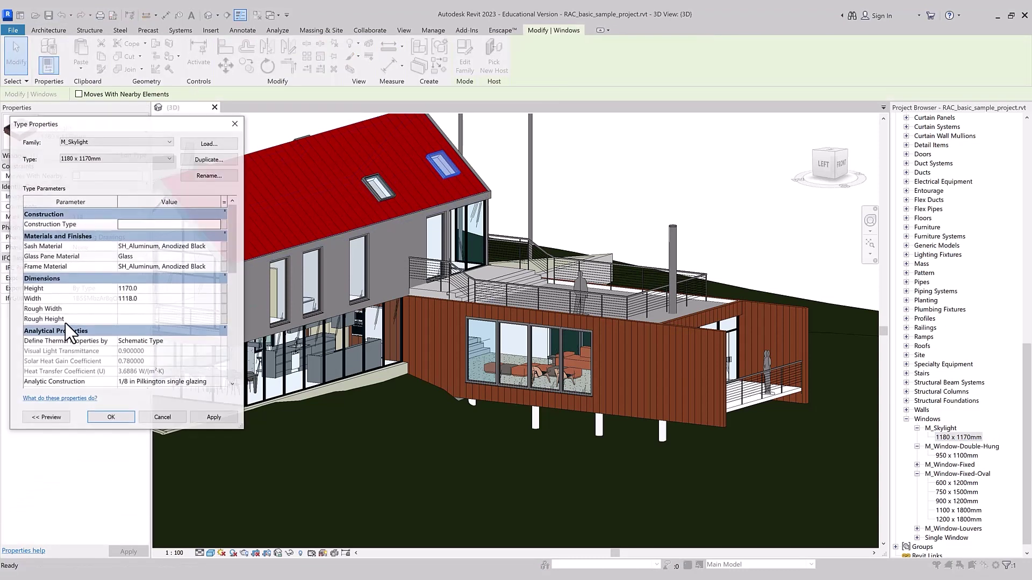
pyautogui.click(122, 298)
pyautogui.press('BackSpace')
pyautogui.write('2')
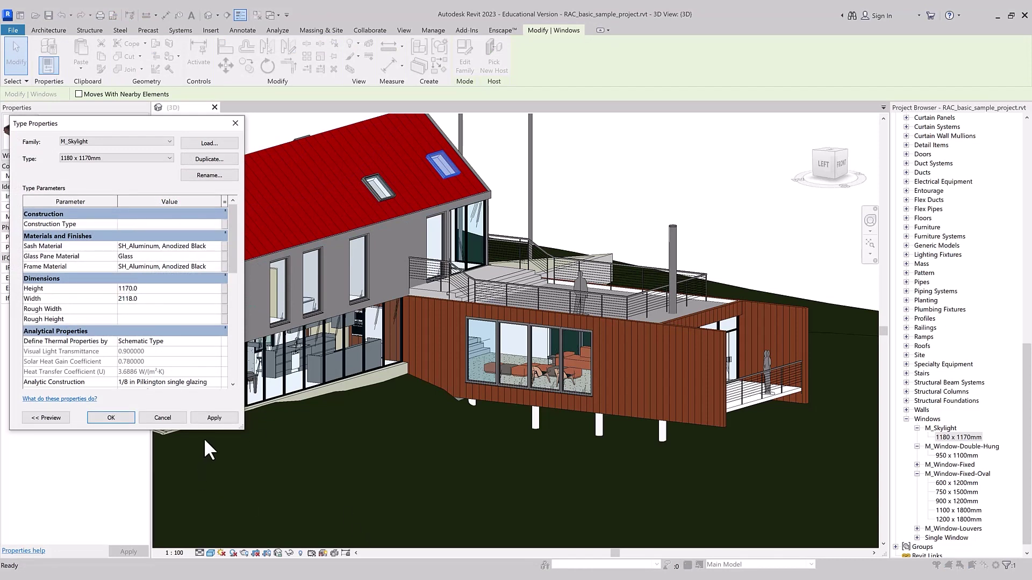
pyautogui.click(215, 418)
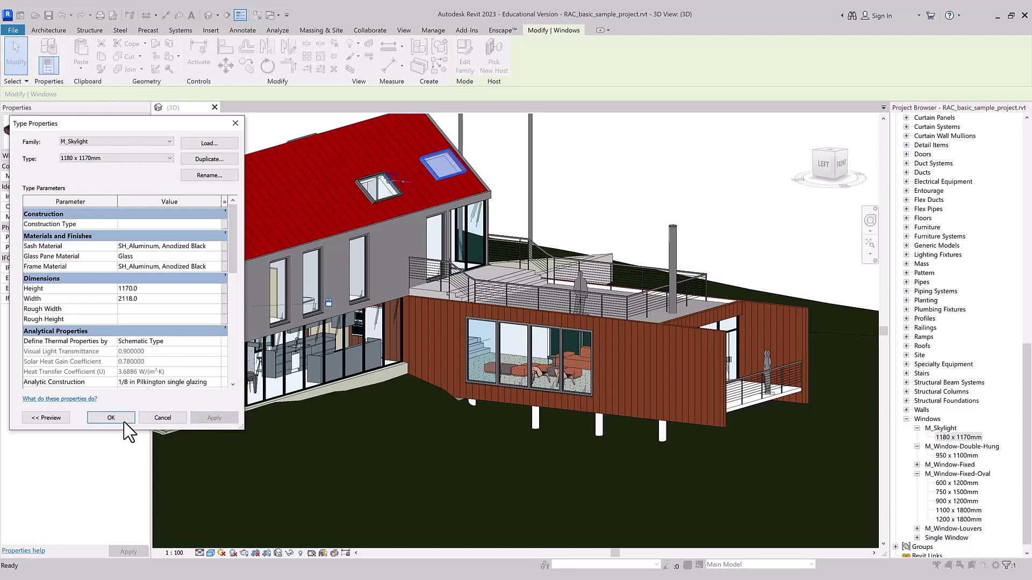
pyautogui.click(111, 418)
pyautogui.click(628, 205)
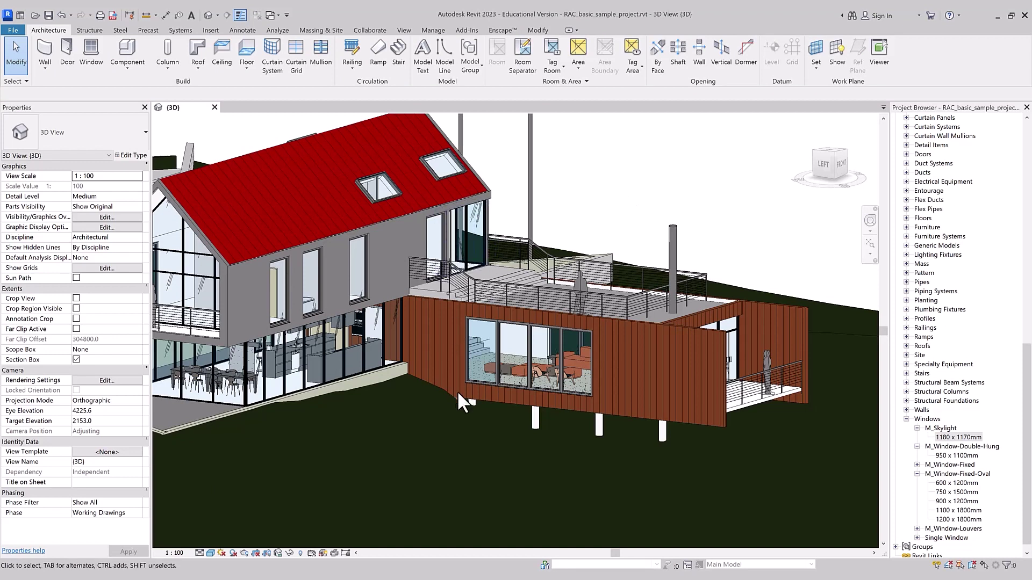
# Set the lower living-room window's Sill Height to 400, raising its head height to 3100.
pyautogui.click(469, 379)
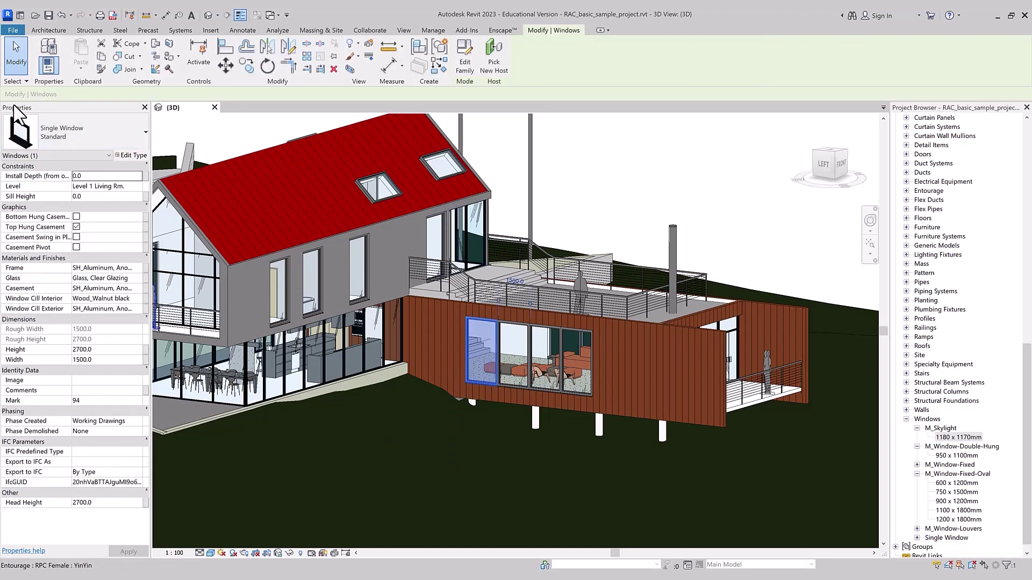
pyautogui.click(95, 197)
pyautogui.write('400')
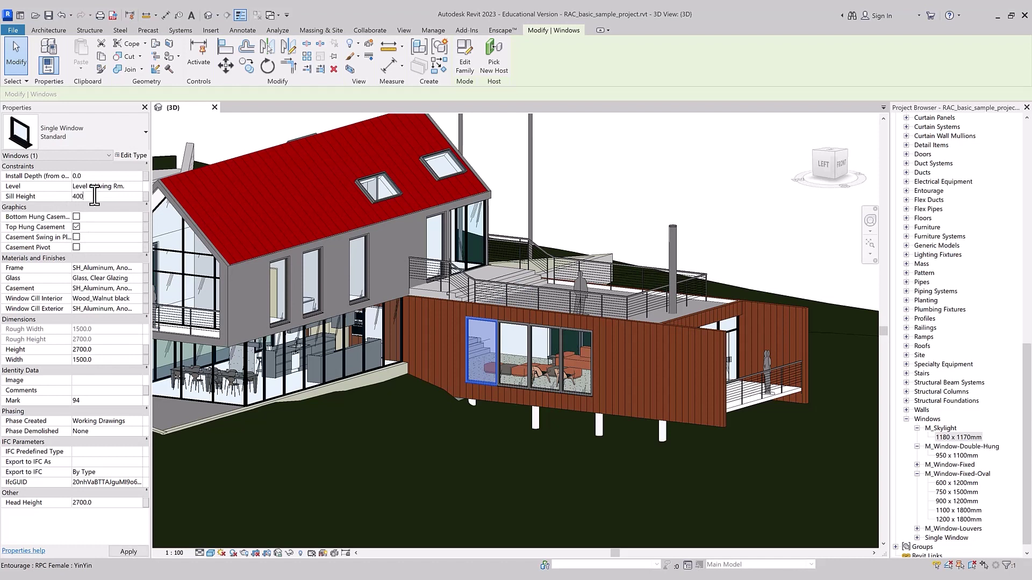
pyautogui.click(126, 550)
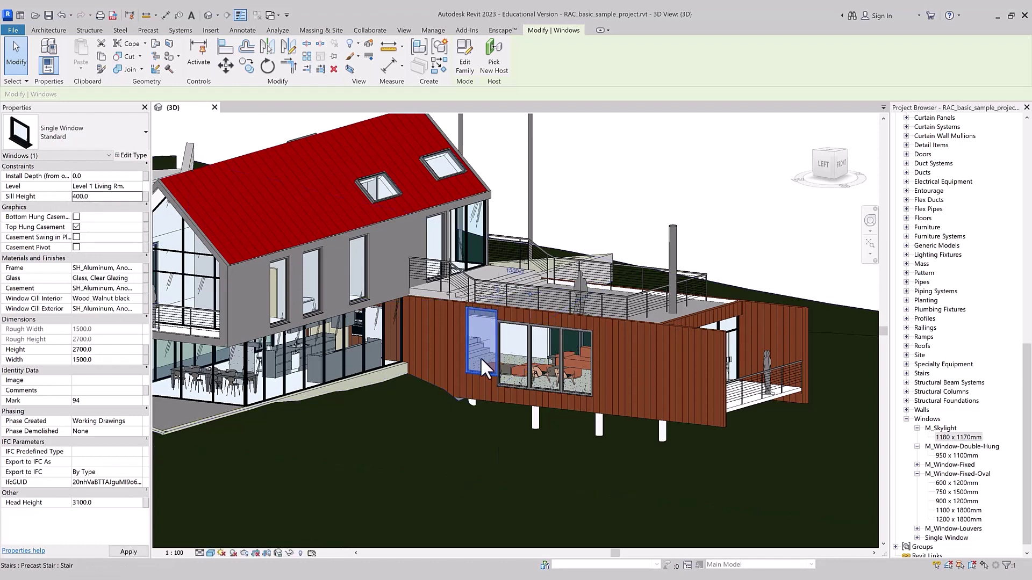